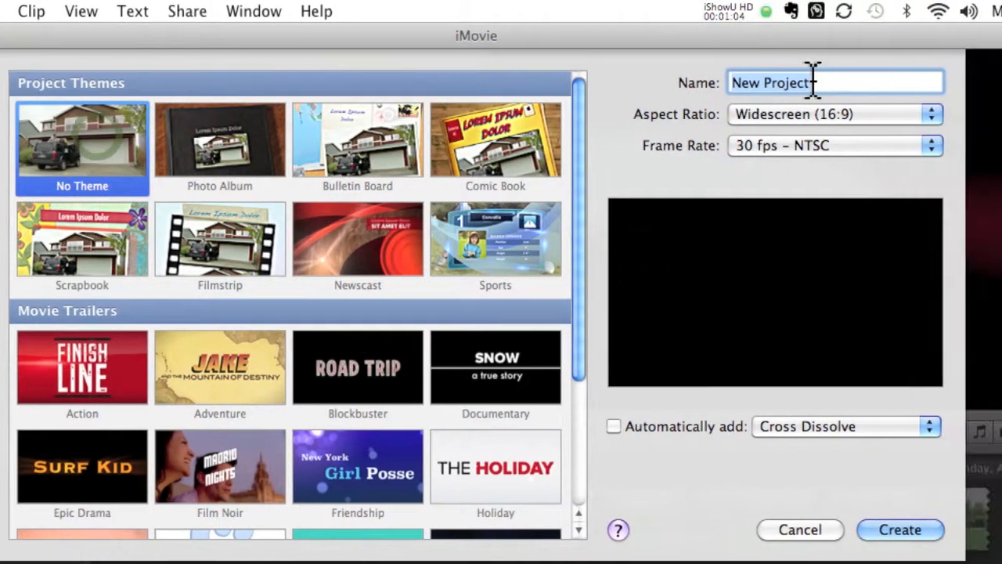
Create a project named TestVideo-Synthesis with no theme and the Widescreen (16:9) aspect ratio
{"action": "left_click", "coordinate": [683, 82]}
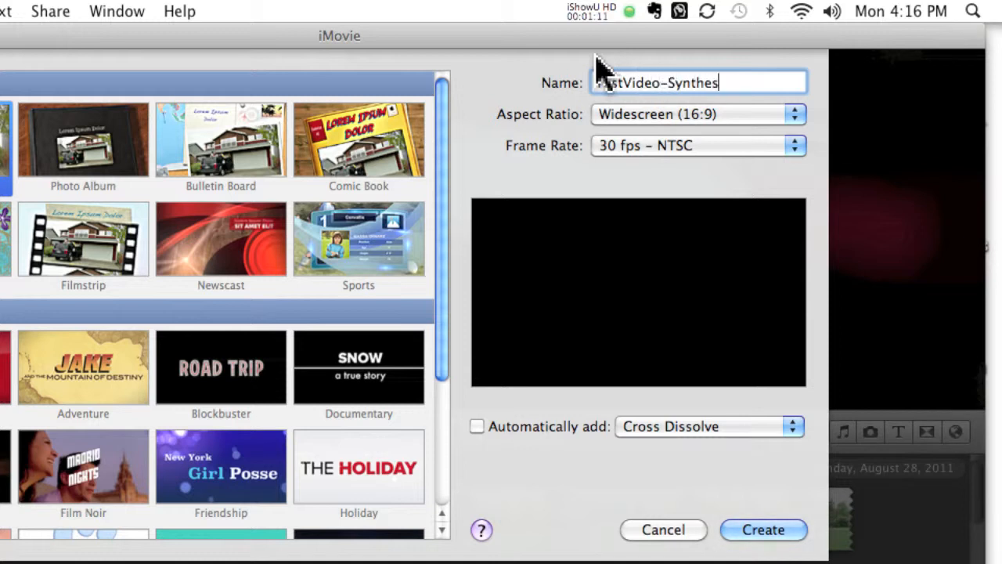
{"action": "left_click", "coordinate": [636, 115]}
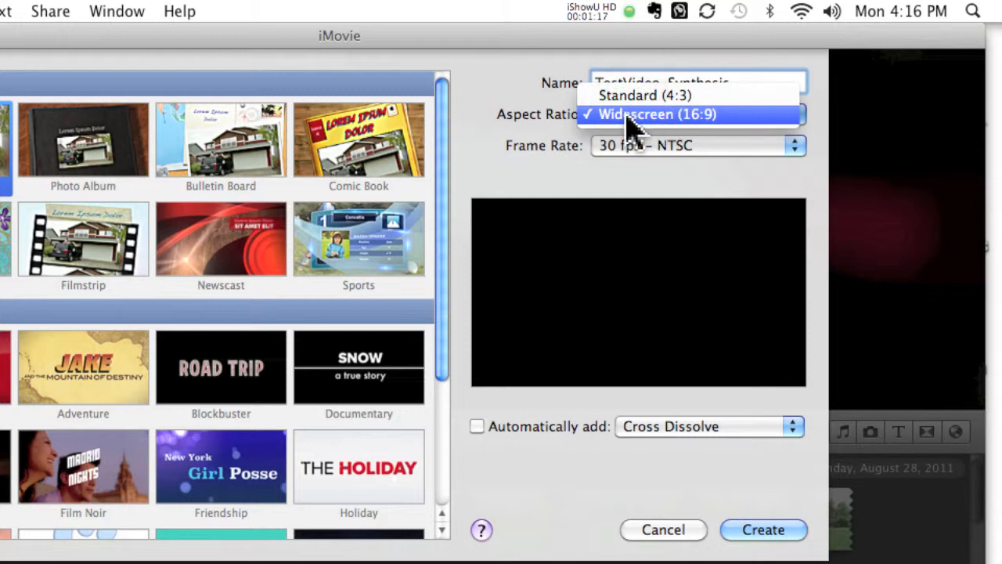
{"action": "left_click", "coordinate": [631, 118]}
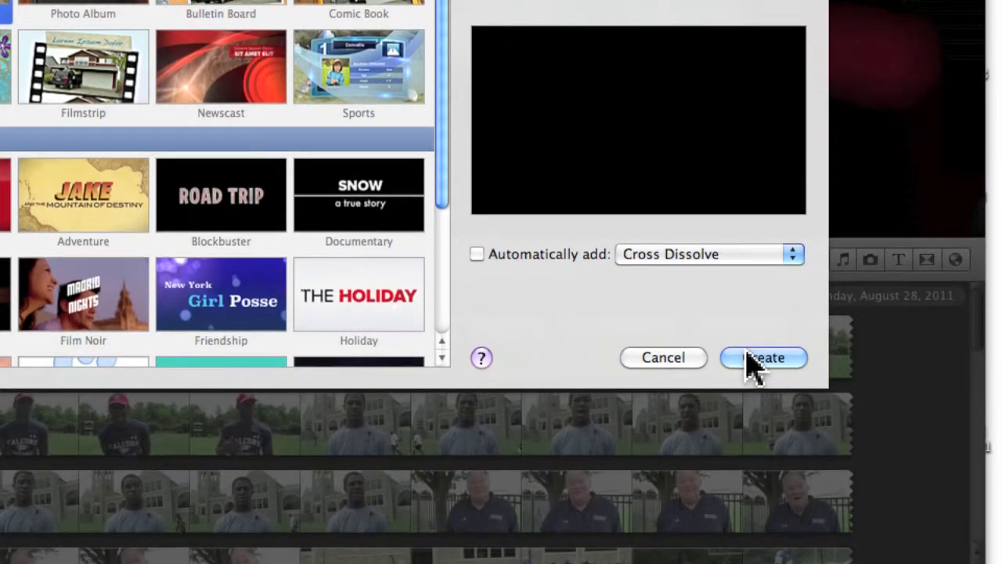
{"action": "left_click", "coordinate": [748, 529]}
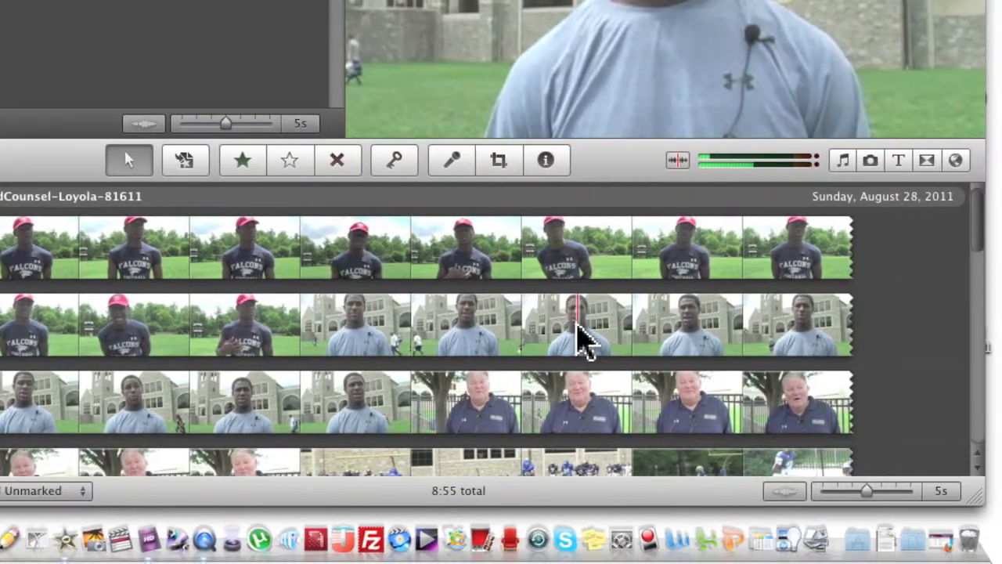
Add about 25.3 s from the start of the red-capped Falcons player's interview to the empty project
{"action": "scroll", "coordinate": [728, 338], "scroll_direction": "down", "scroll_amount": 3}
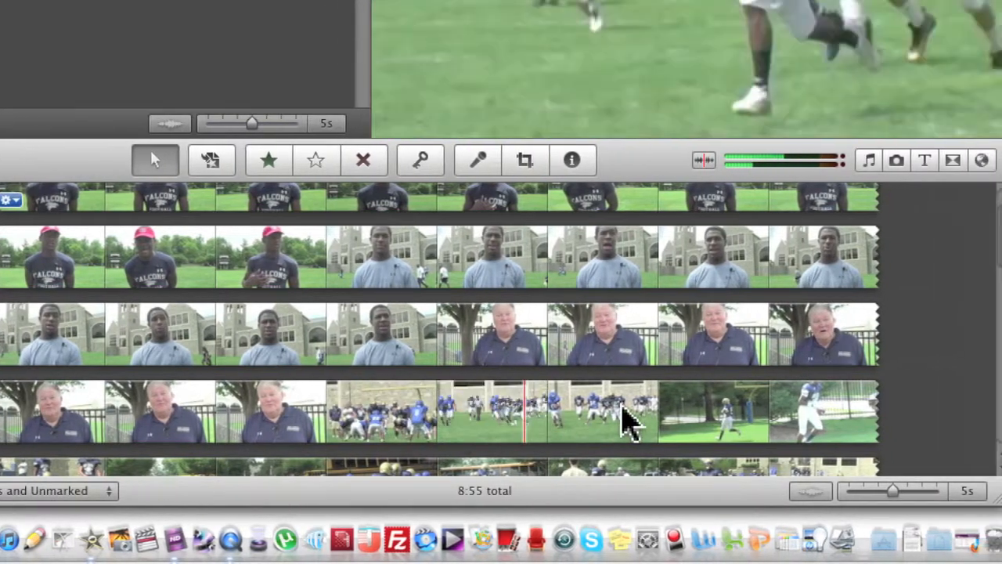
{"action": "scroll", "coordinate": [365, 381], "scroll_direction": "down", "scroll_amount": 3}
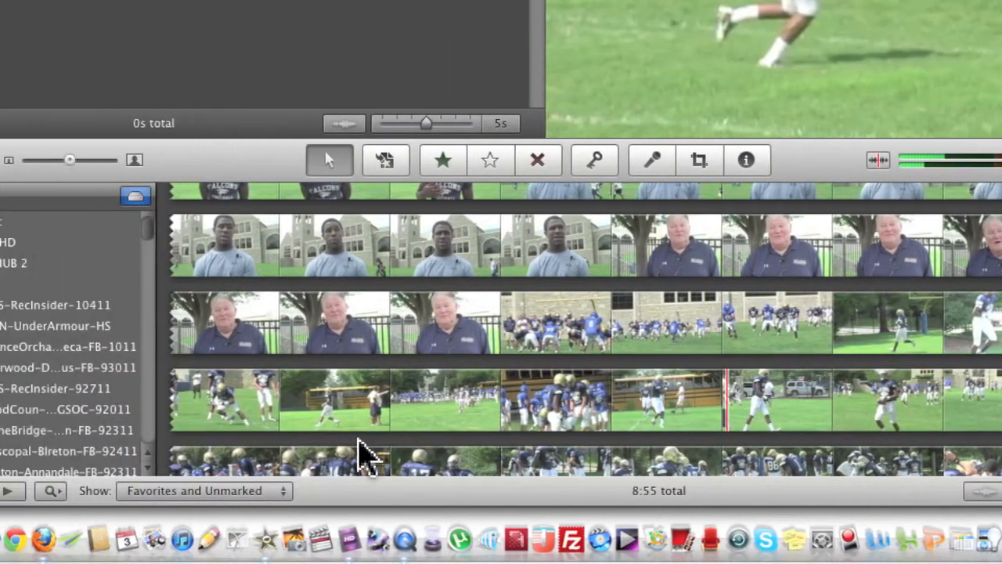
{"action": "scroll", "coordinate": [963, 443], "scroll_direction": "down", "scroll_amount": 3}
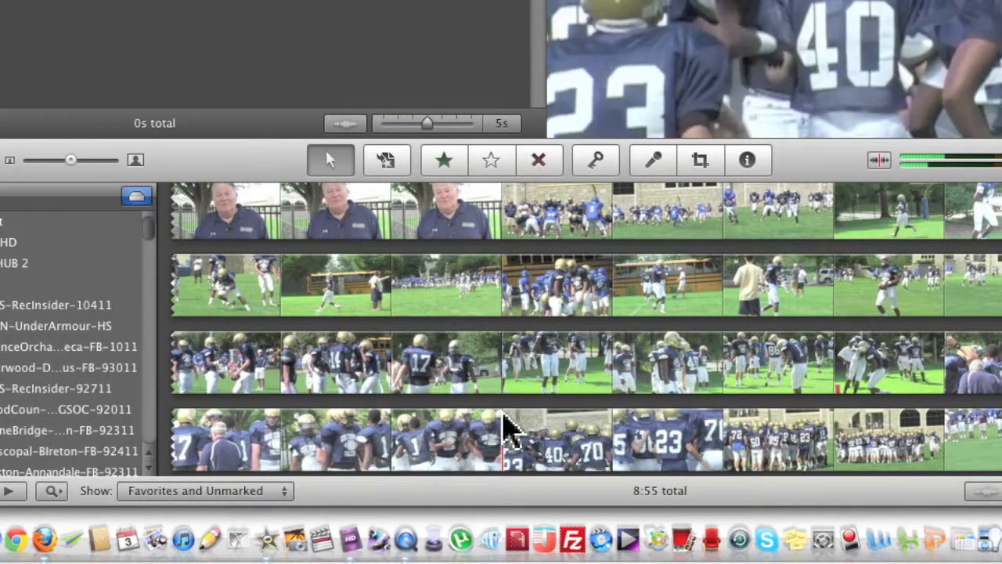
{"action": "scroll", "coordinate": [372, 431], "scroll_direction": "up", "scroll_amount": 6}
{"action": "scroll", "coordinate": [505, 427], "scroll_direction": "up", "scroll_amount": 2}
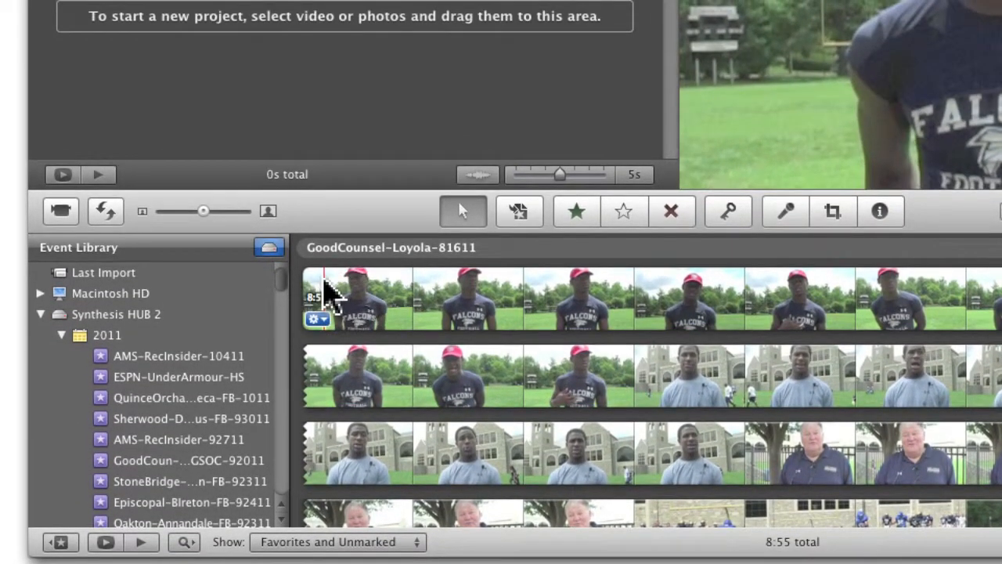
{"action": "left_click_drag", "start_coordinate": [336, 298], "coordinate": [815, 291]}
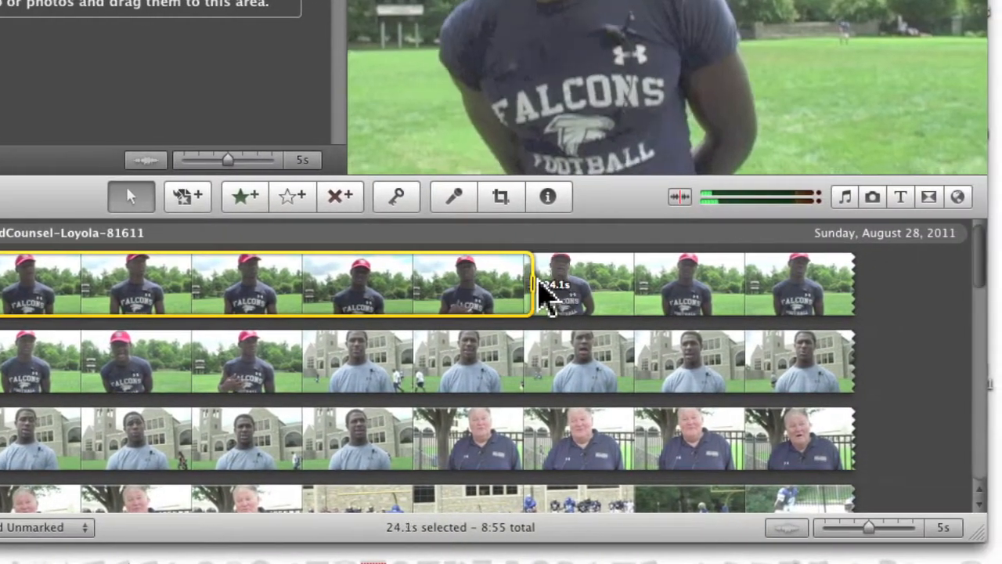
{"action": "left_click_drag", "start_coordinate": [541, 282], "coordinate": [559, 280]}
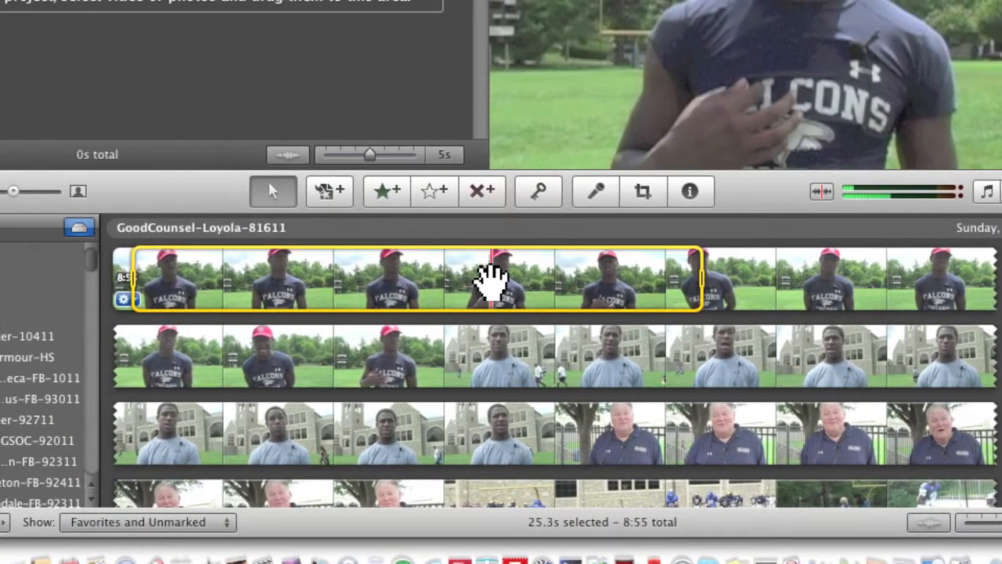
{"action": "mouse_move", "coordinate": [492, 278]}
{"action": "left_mouse_down"}
{"action": "mouse_move", "coordinate": [380, 152]}
{"action": "mouse_move", "coordinate": [480, 265]}
{"action": "left_mouse_up"}
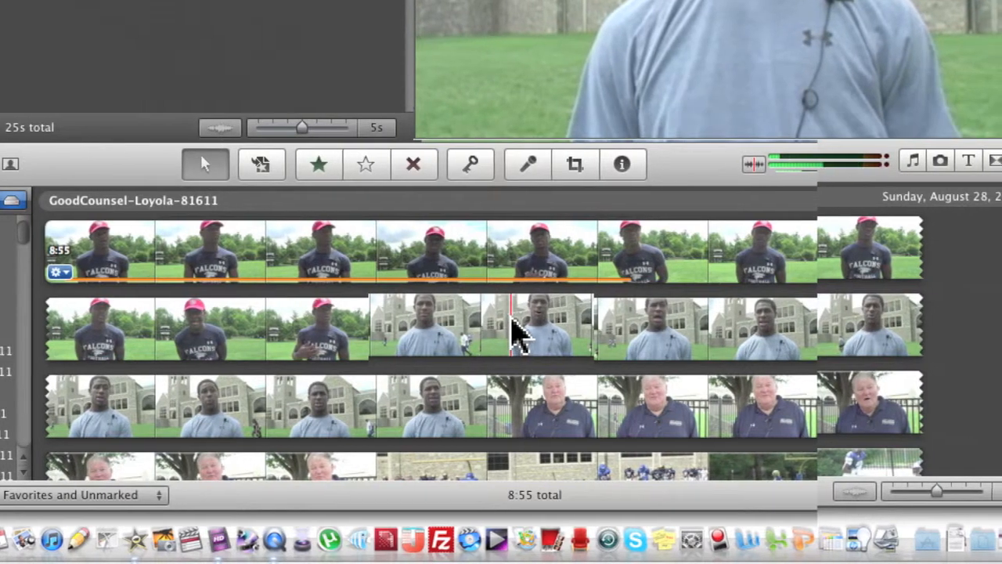
Append about 16 s of the light-blue-shirt player's interview and about 12 s of the coach's interview to the project
{"action": "left_click", "coordinate": [517, 333]}
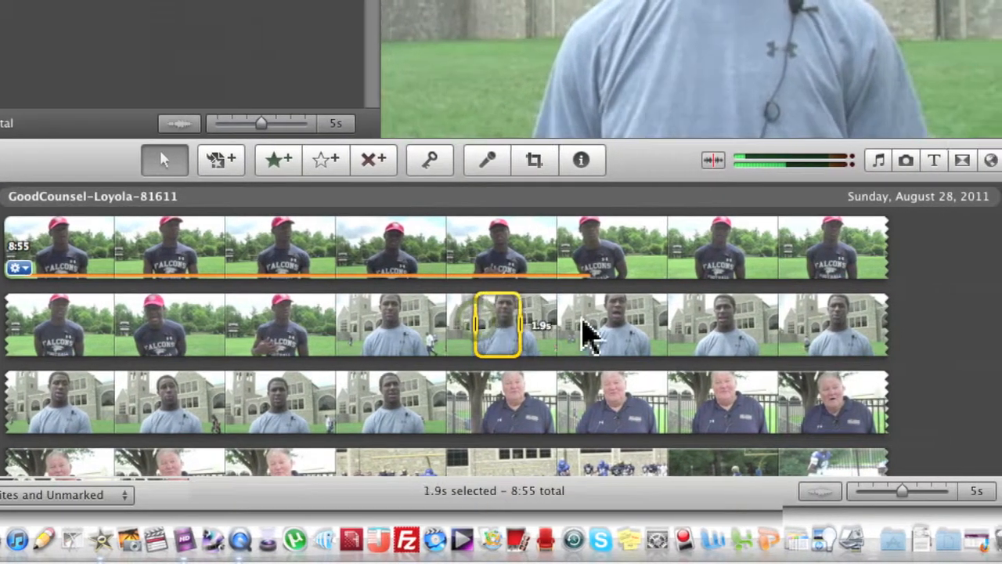
{"action": "left_click_drag", "start_coordinate": [583, 321], "coordinate": [727, 323]}
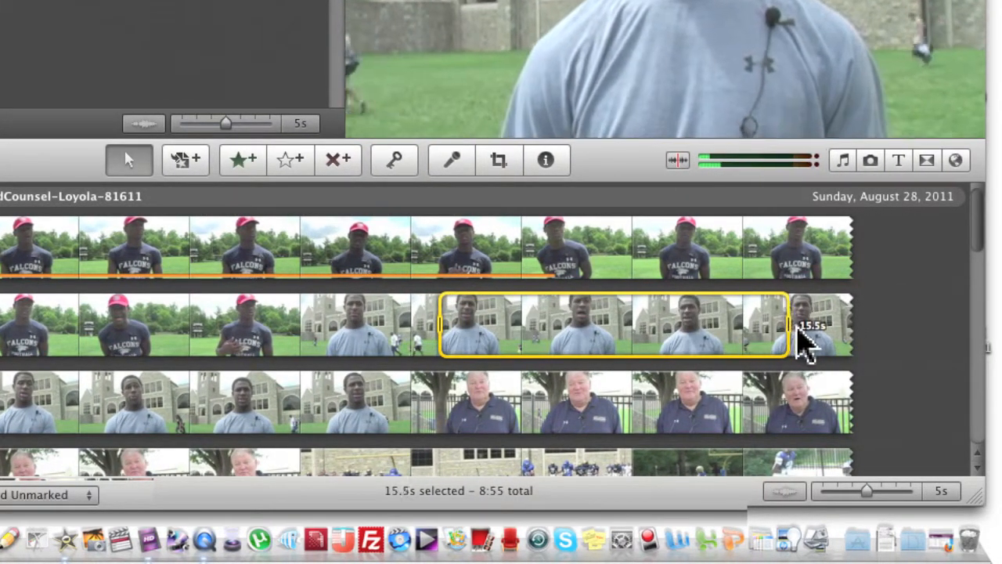
{"action": "left_click_drag", "start_coordinate": [672, 322], "coordinate": [153, 0]}
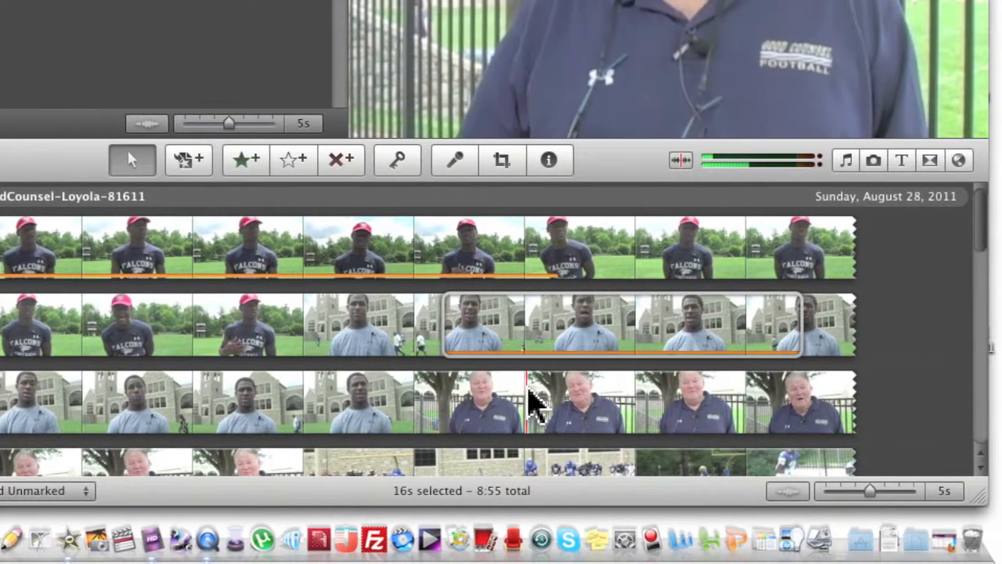
{"action": "left_click_drag", "start_coordinate": [527, 389], "coordinate": [800, 395]}
{"action": "left_click_drag", "start_coordinate": [737, 397], "coordinate": [364, 230]}
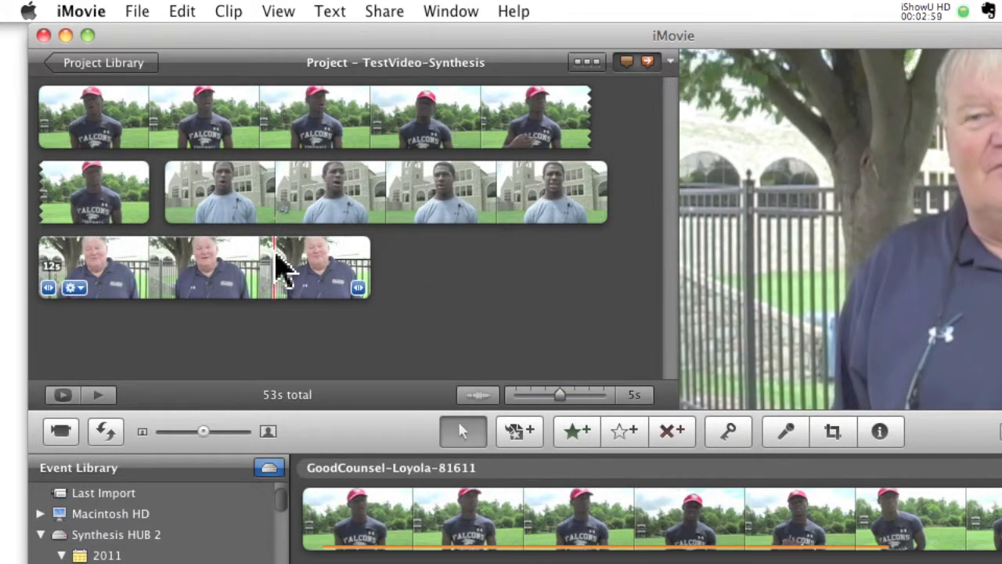
{"action": "left_click", "coordinate": [477, 280]}
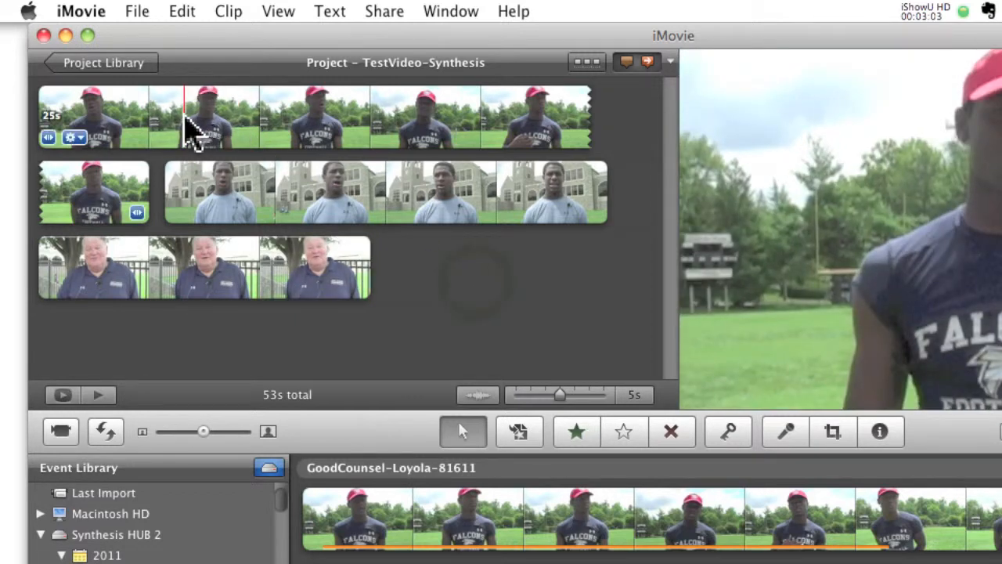
Detach the audio from all three interview clips in the project
{"action": "left_click", "coordinate": [188, 133]}
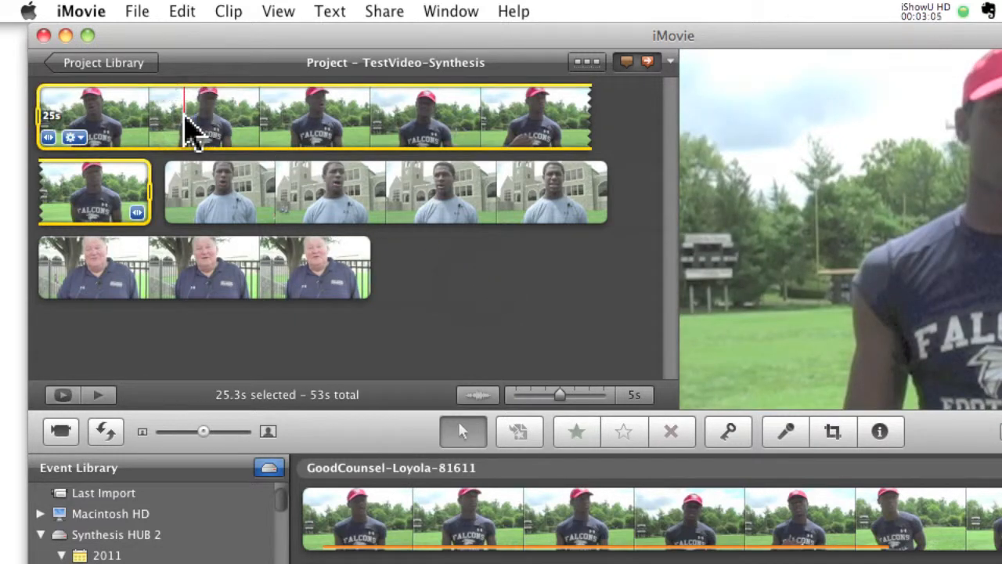
{"action": "right_click", "coordinate": [187, 123]}
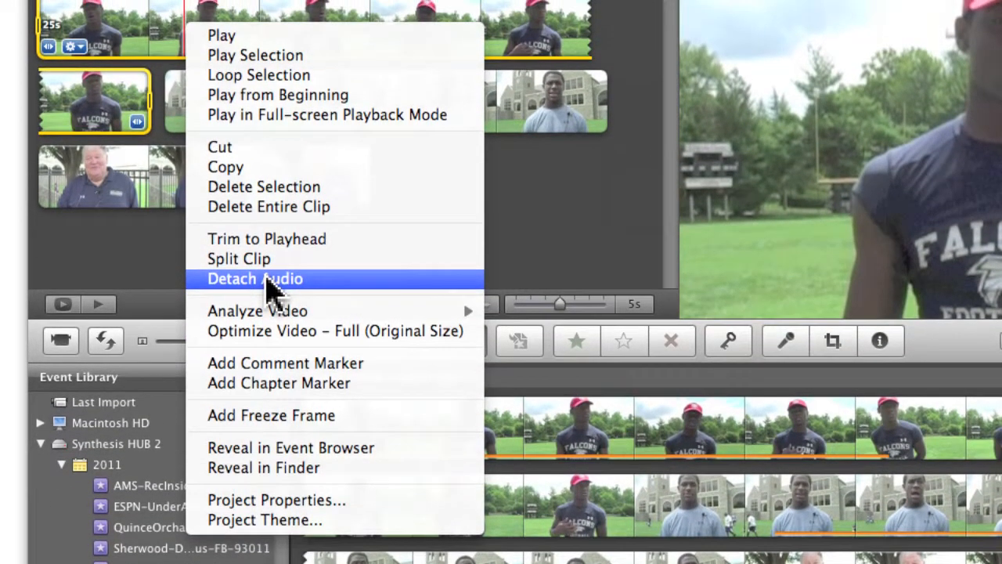
{"action": "left_click", "coordinate": [268, 284]}
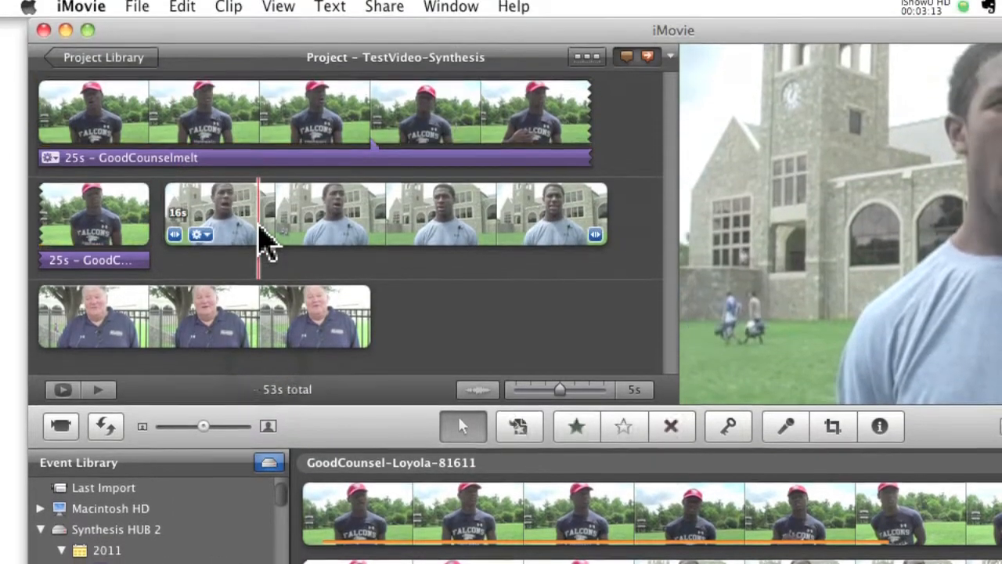
{"action": "left_click", "coordinate": [267, 243]}
{"action": "right_click", "coordinate": [259, 232]}
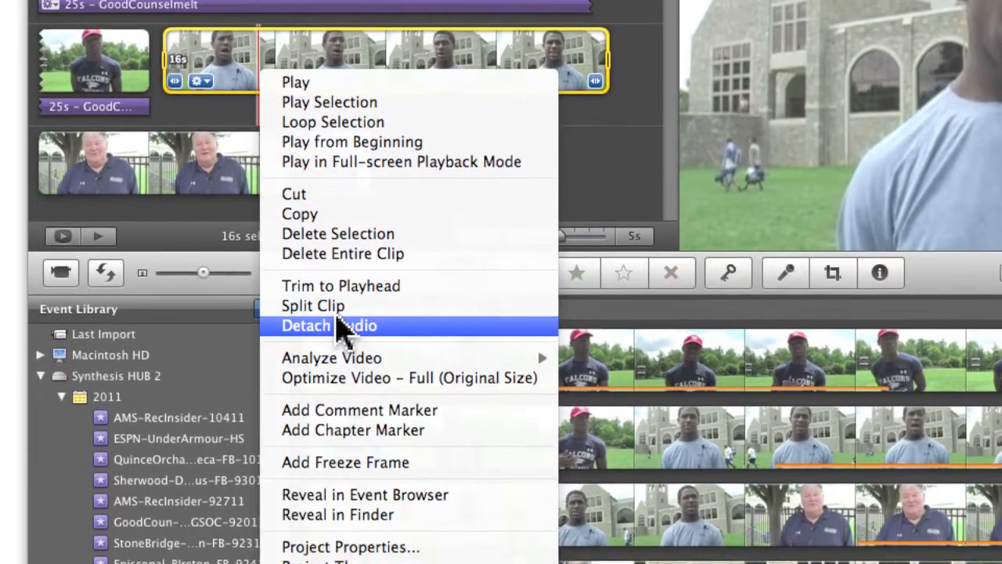
{"action": "left_click", "coordinate": [337, 484]}
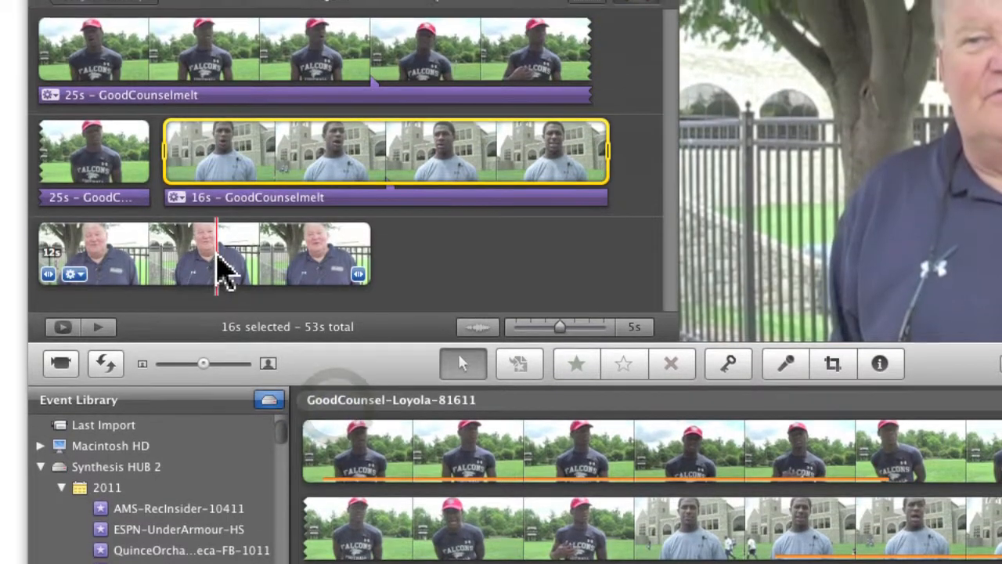
{"action": "right_click", "coordinate": [222, 235]}
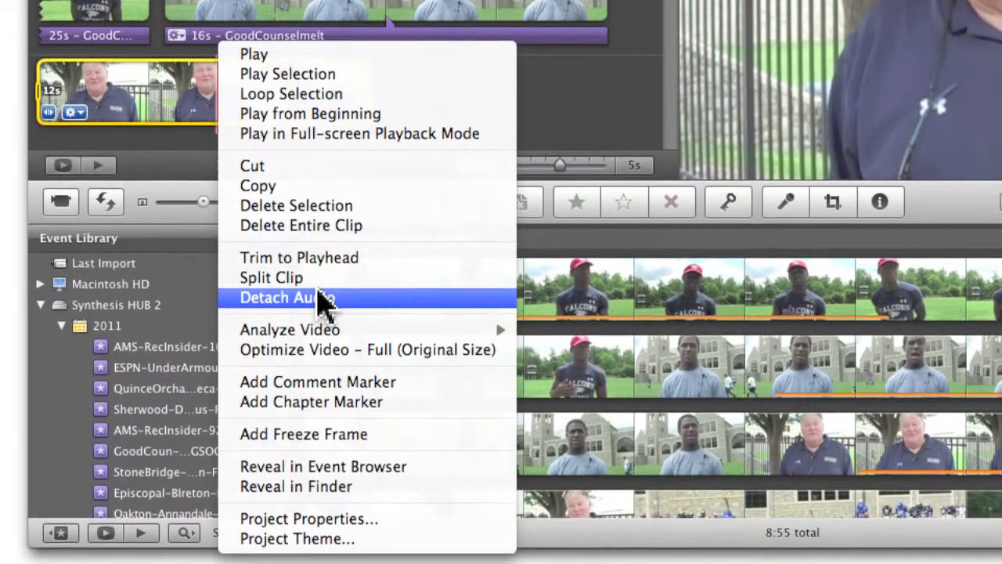
{"action": "left_click", "coordinate": [318, 342]}
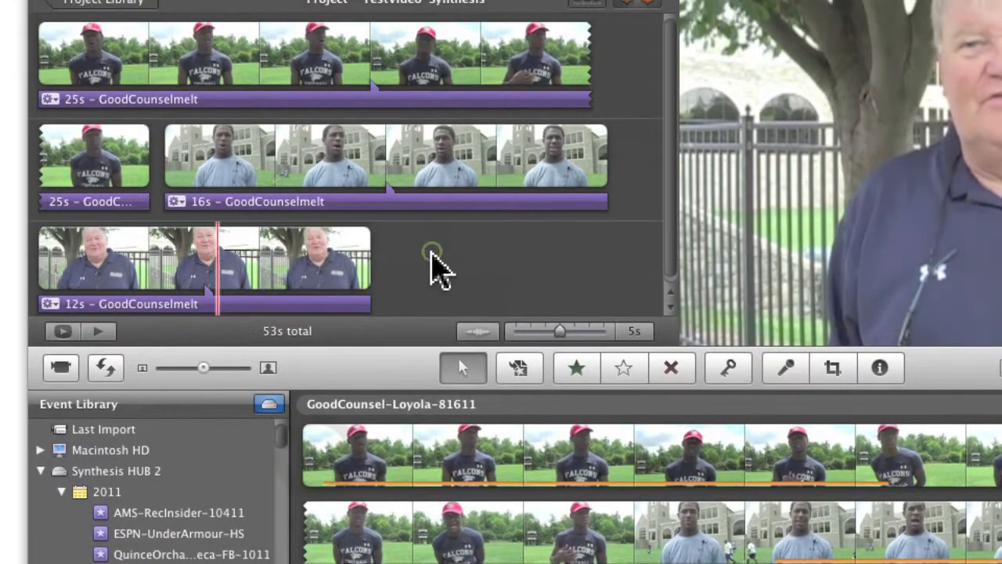
{"action": "left_click", "coordinate": [426, 210]}
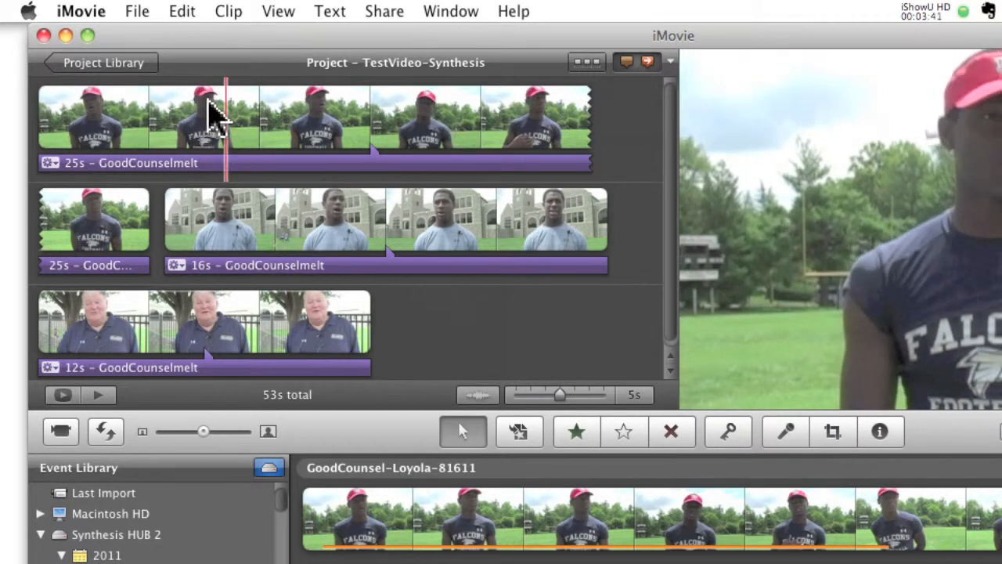
Shift the first clip's detached audio out of alignment with its video, and move it back to the clip's start
{"action": "left_click", "coordinate": [202, 119]}
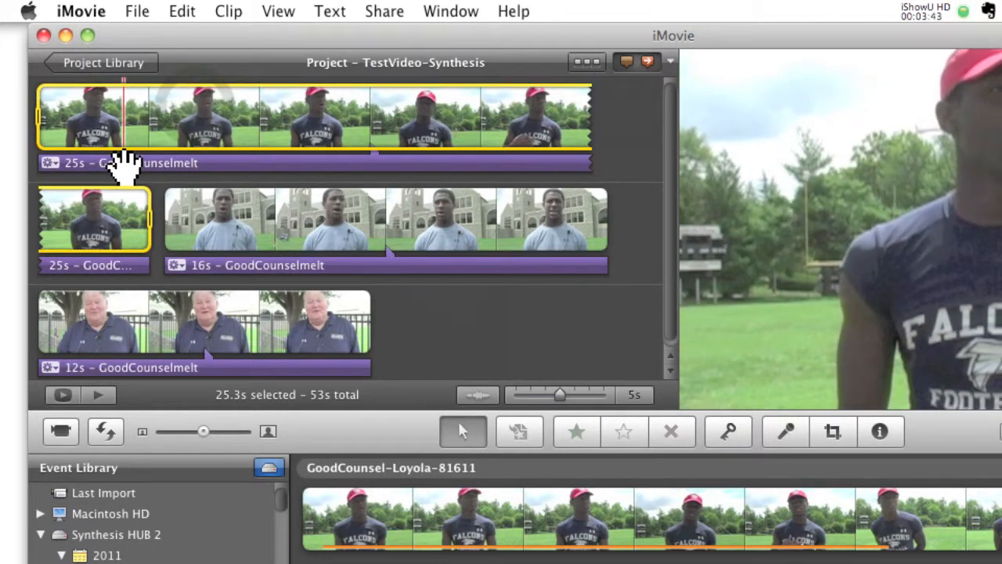
{"action": "left_click", "coordinate": [129, 163]}
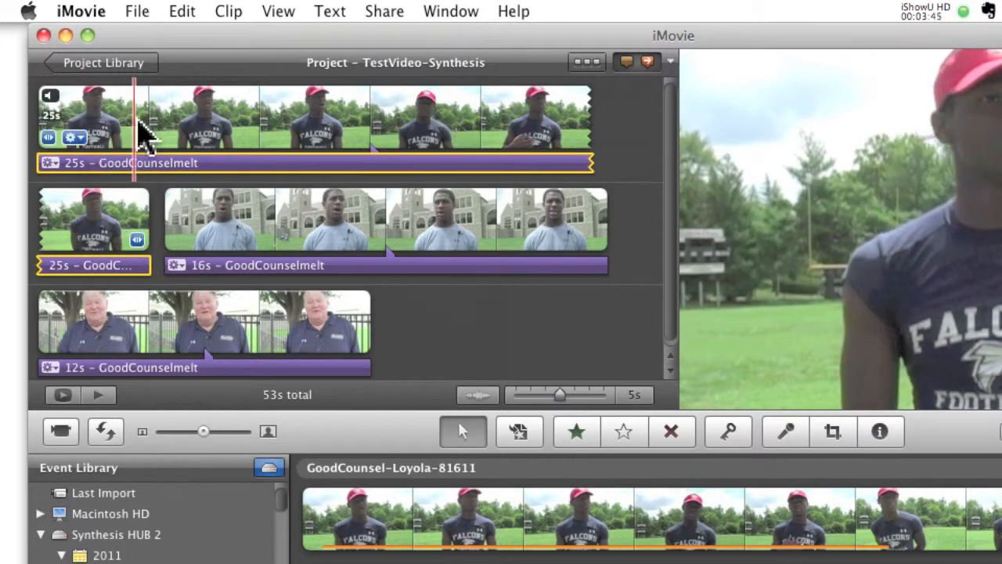
{"action": "left_click", "coordinate": [146, 131]}
{"action": "left_click_drag", "start_coordinate": [105, 106], "coordinate": [101, 224]}
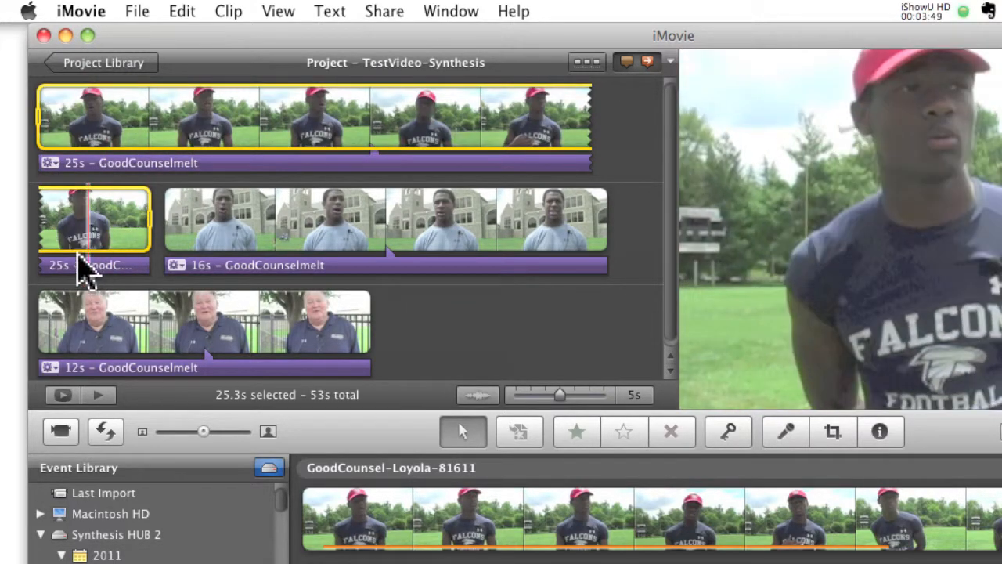
{"action": "left_click_drag", "start_coordinate": [68, 258], "coordinate": [145, 270]}
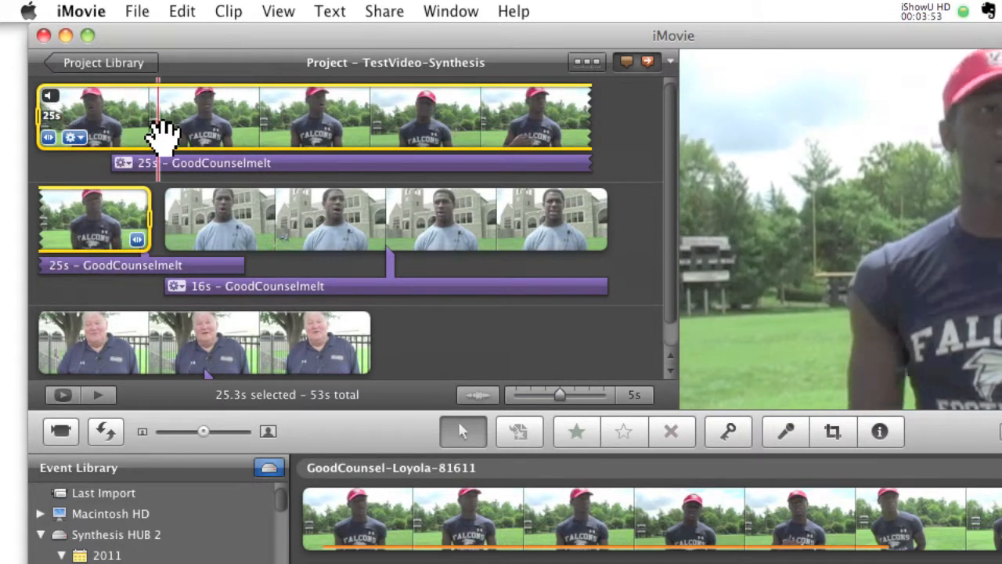
{"action": "left_click", "coordinate": [216, 162]}
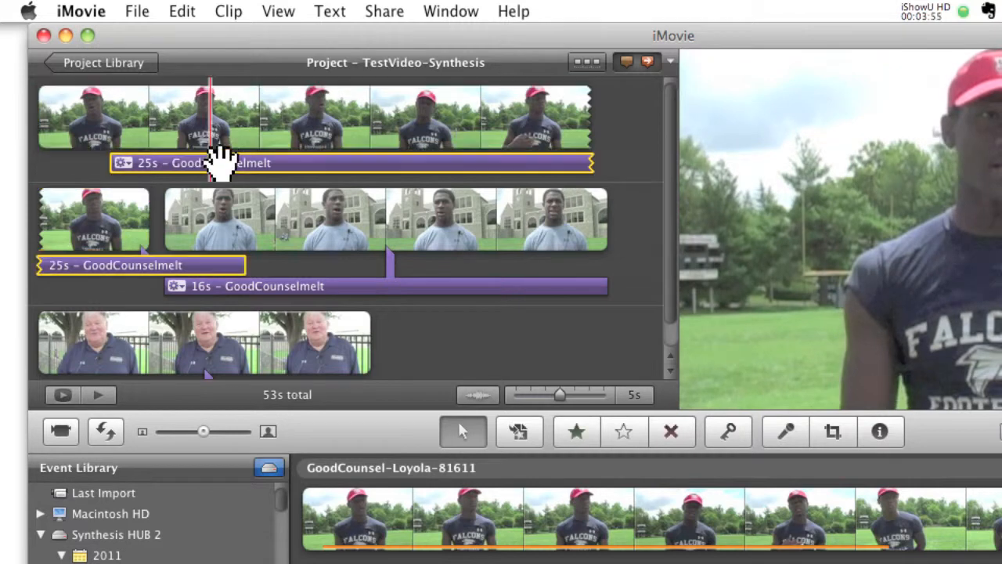
{"action": "left_click_drag", "start_coordinate": [208, 161], "coordinate": [113, 173]}
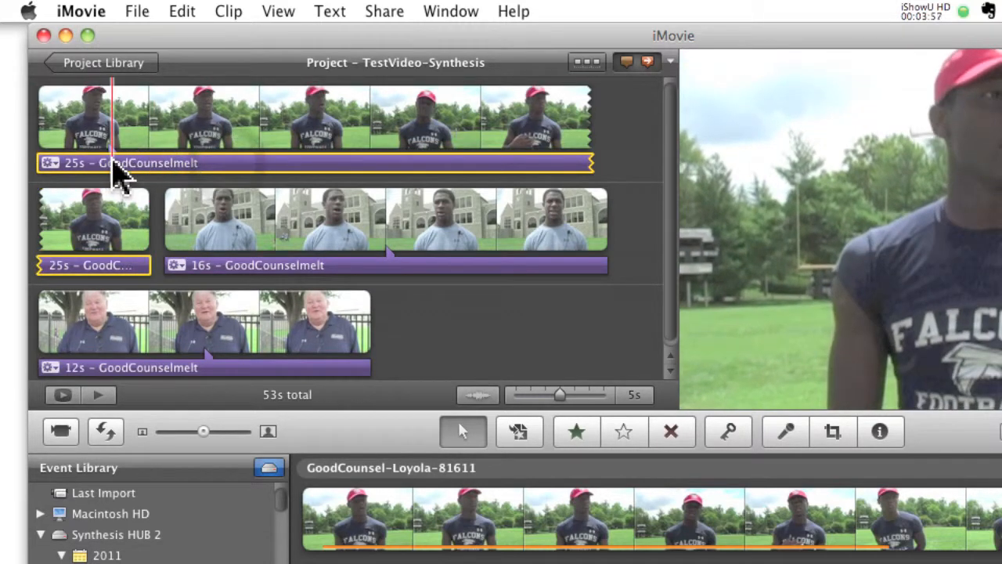
Enable ducking on the first clip's detached audio, reducing the volume of other tracks to 4%
{"action": "double_click", "coordinate": [114, 166]}
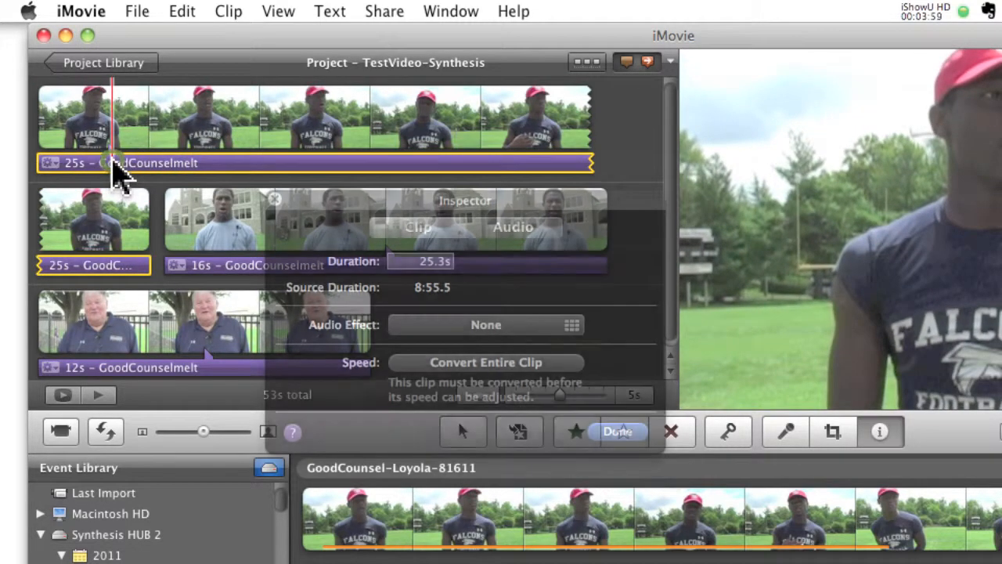
{"action": "left_click", "coordinate": [520, 232]}
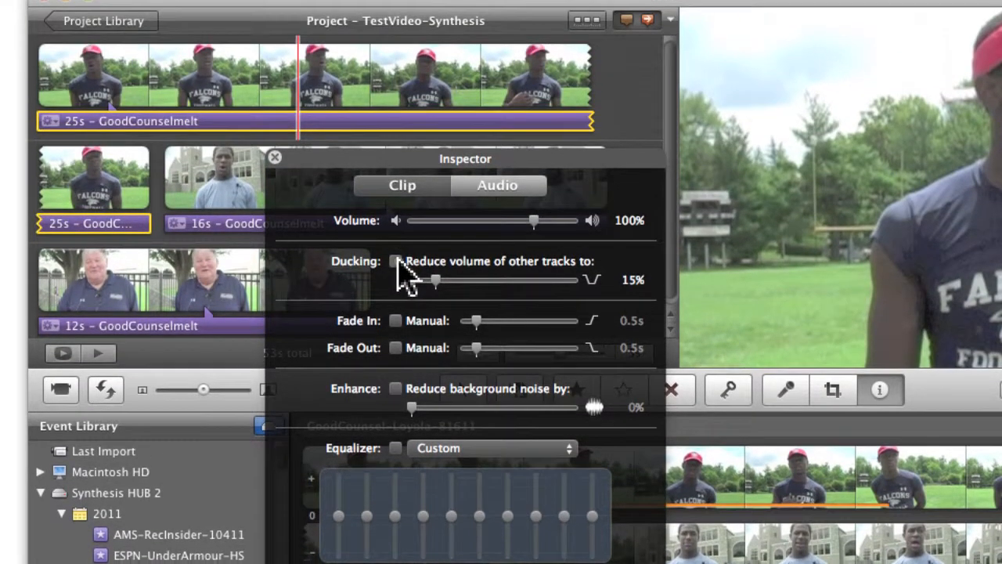
{"action": "left_click", "coordinate": [396, 32]}
{"action": "left_click", "coordinate": [421, 288]}
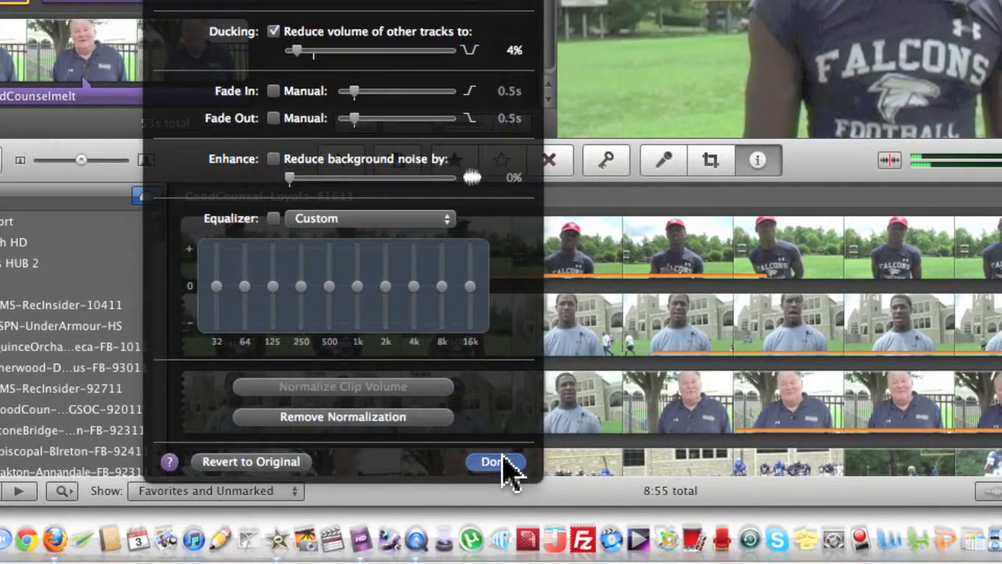
{"action": "left_click", "coordinate": [498, 462]}
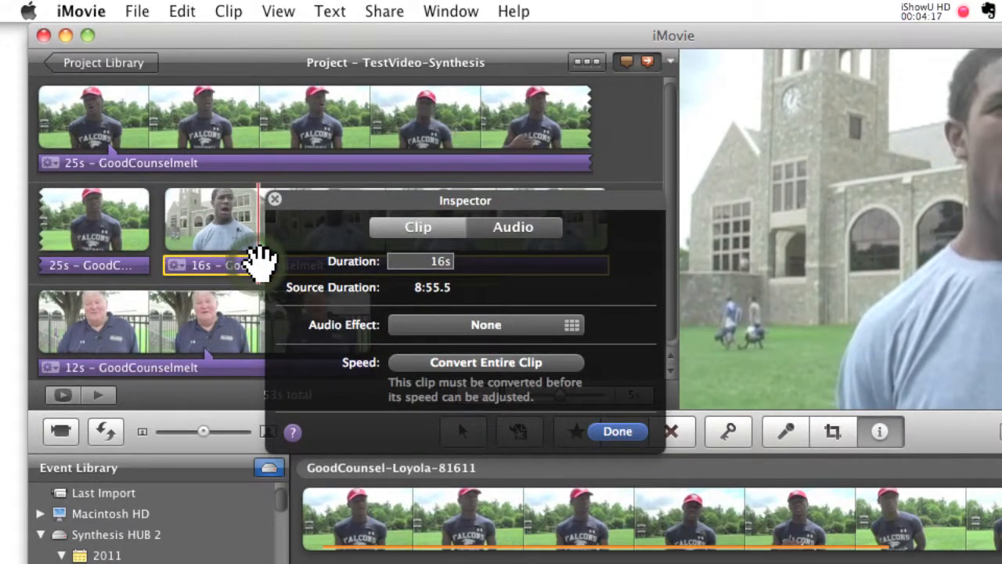
Enable ducking on the light-blue-shirt player's detached audio, reducing the volume of other tracks to 4%
{"action": "left_click", "coordinate": [511, 228]}
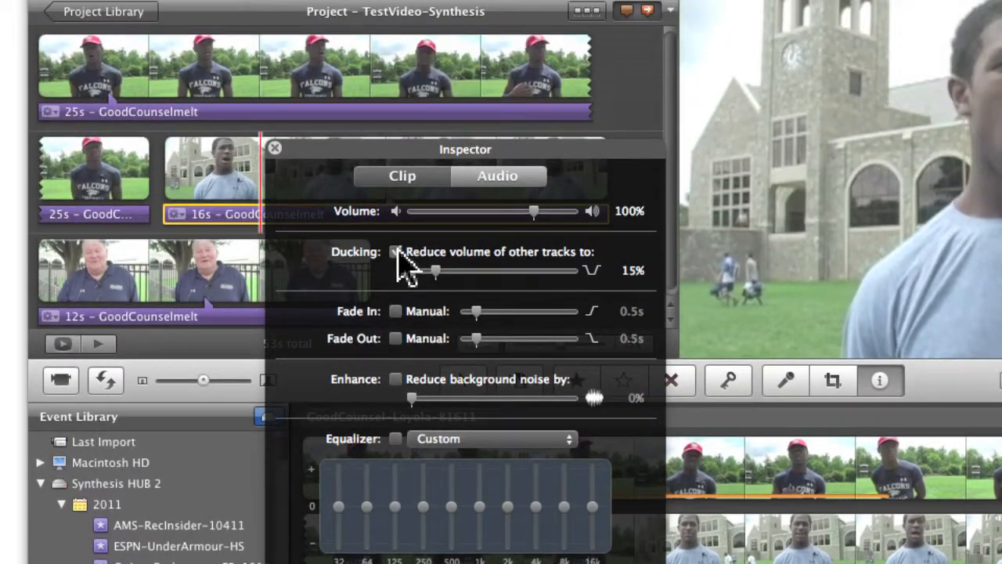
{"action": "left_click", "coordinate": [397, 32]}
{"action": "left_click", "coordinate": [418, 279]}
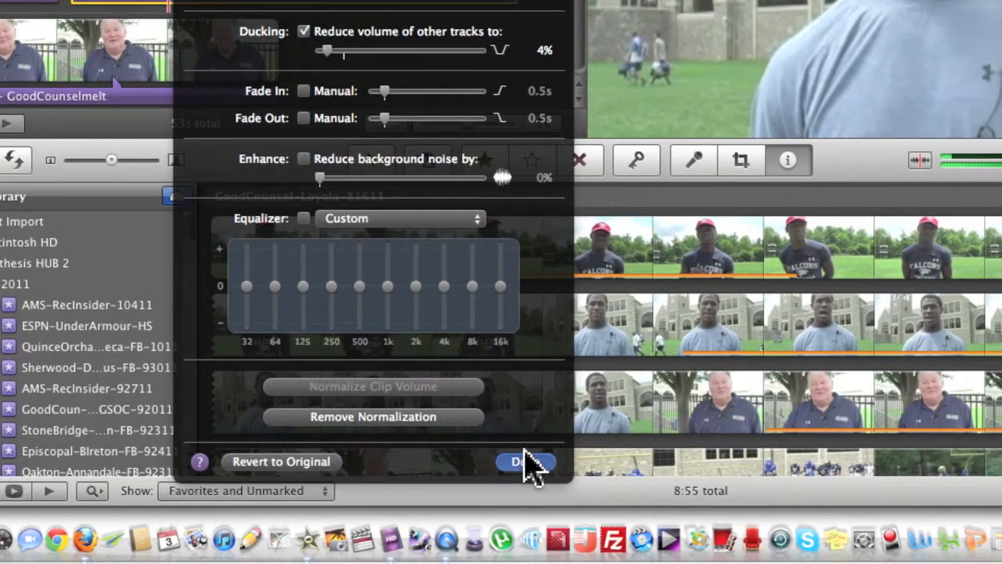
{"action": "left_click", "coordinate": [519, 462]}
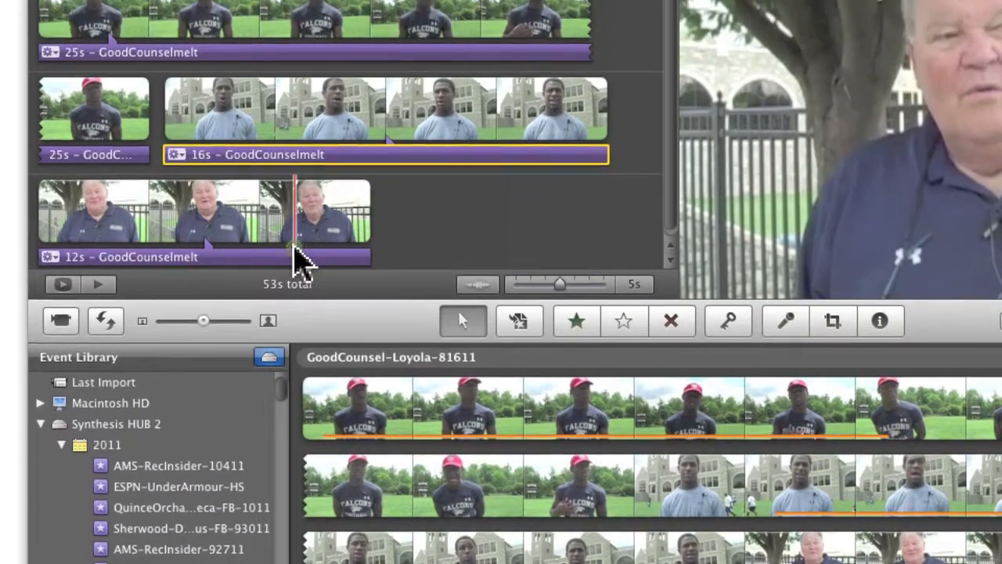
Normalize the volume of the coach's 12 s clip and enable ducking that reduces other tracks to 4%
{"action": "double_click", "coordinate": [263, 96]}
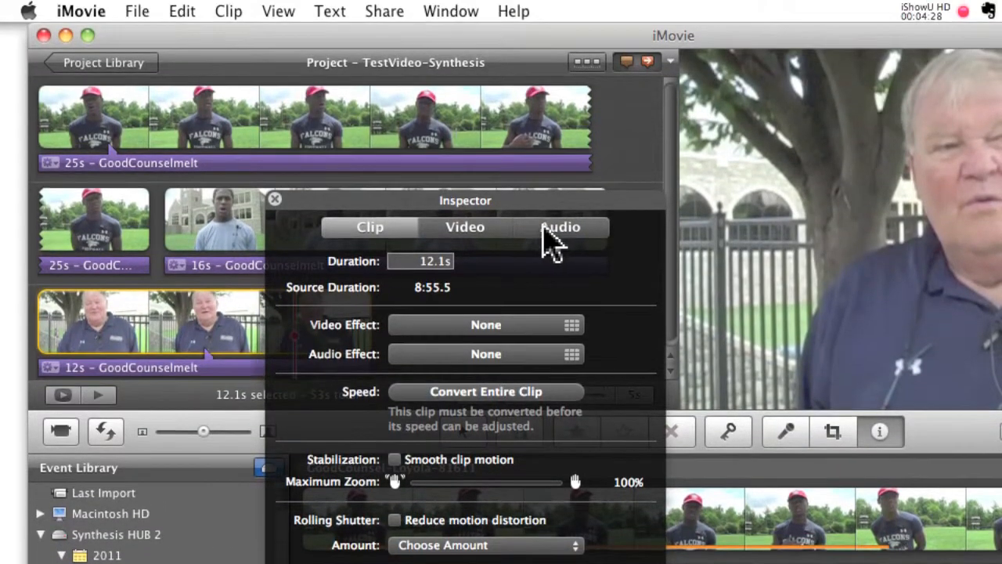
{"action": "left_click", "coordinate": [548, 174]}
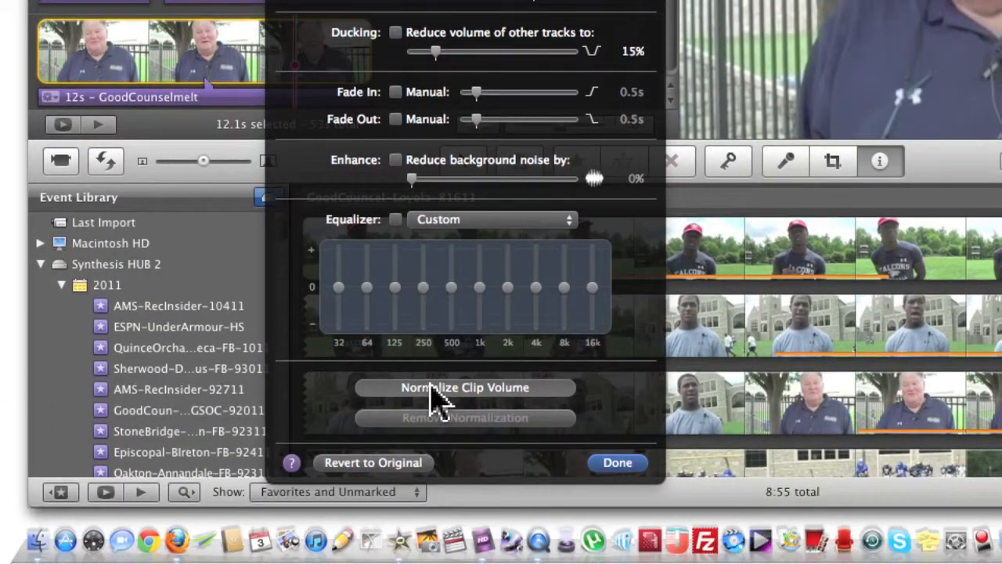
{"action": "left_click", "coordinate": [438, 546]}
{"action": "left_click", "coordinate": [417, 208]}
{"action": "left_click", "coordinate": [418, 268]}
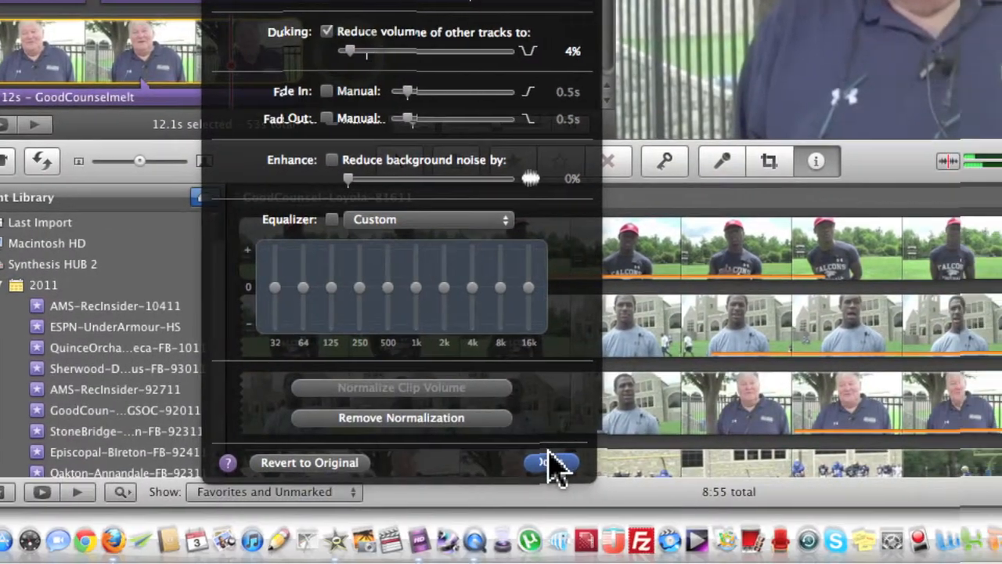
{"action": "left_click", "coordinate": [551, 463]}
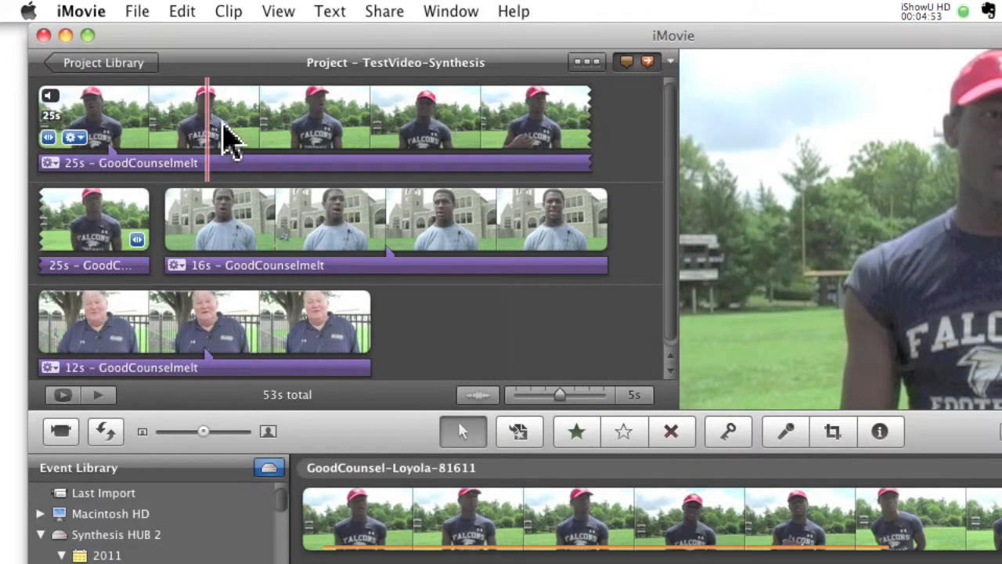
Add about 6.7 s of the practice footage showing player 17 as a cutaway about 6.3 s into the first interview clip
{"action": "left_click", "coordinate": [452, 327]}
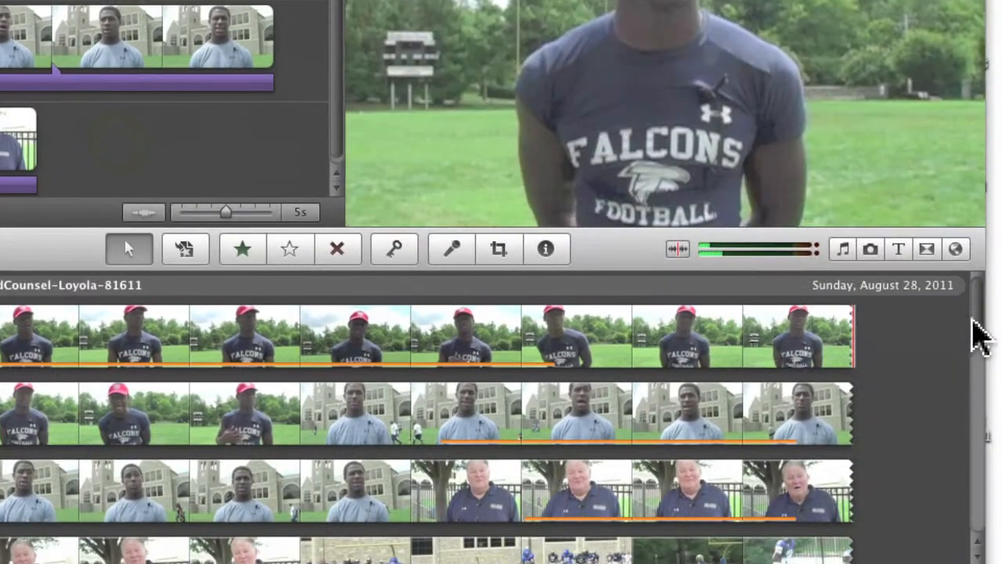
{"action": "left_click_drag", "start_coordinate": [979, 291], "coordinate": [976, 392]}
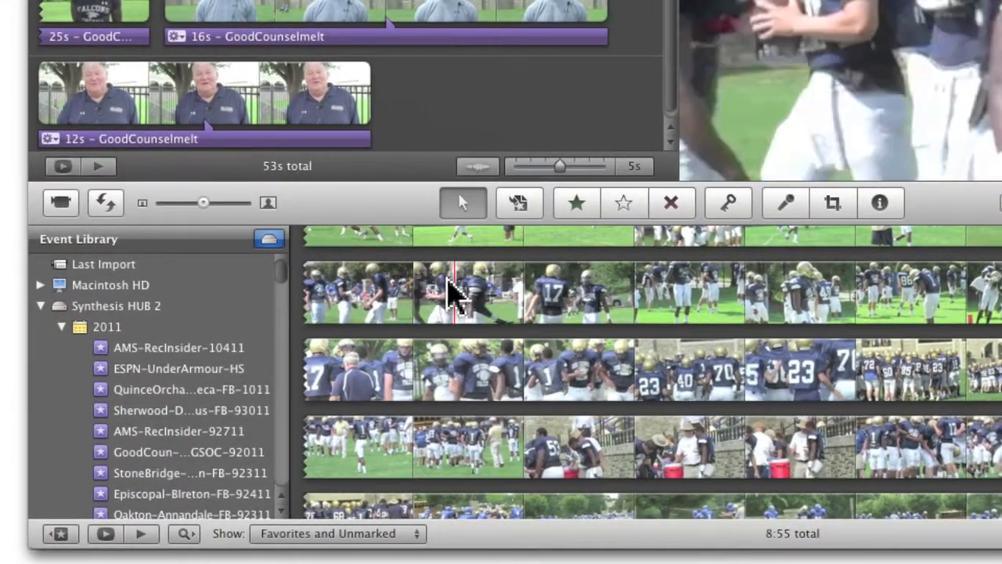
{"action": "mouse_move", "coordinate": [449, 286]}
{"action": "left_mouse_down"}
{"action": "mouse_move", "coordinate": [595, 286]}
{"action": "mouse_move", "coordinate": [558, 298]}
{"action": "left_mouse_up"}
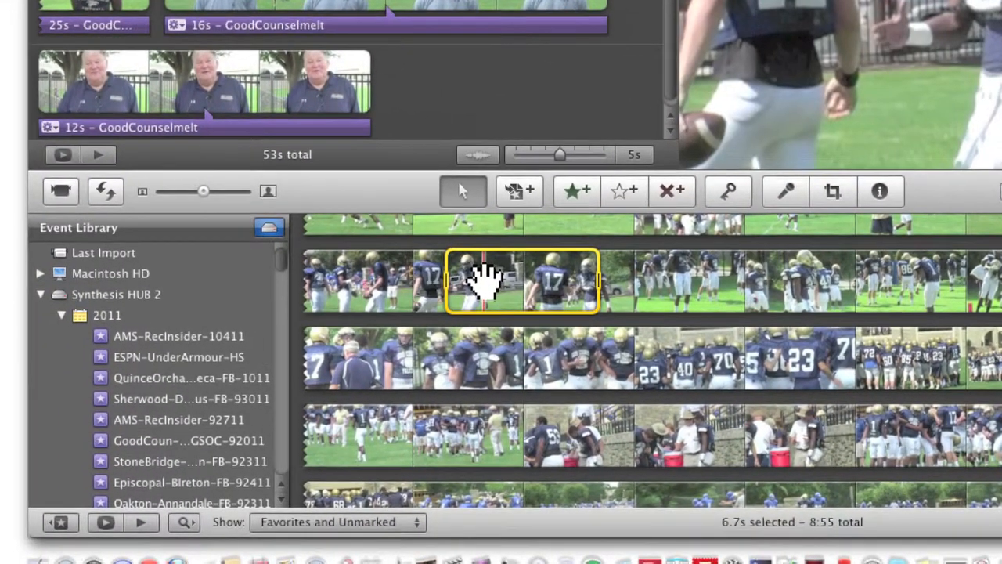
{"action": "left_click_drag", "start_coordinate": [484, 279], "coordinate": [200, 0]}
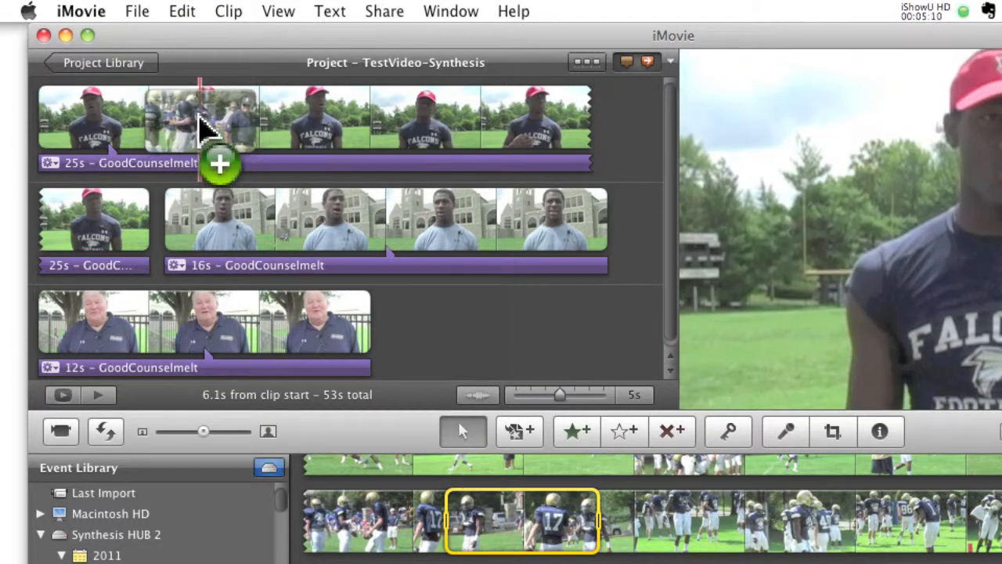
{"action": "left_click_drag", "start_coordinate": [199, 118], "coordinate": [164, 119]}
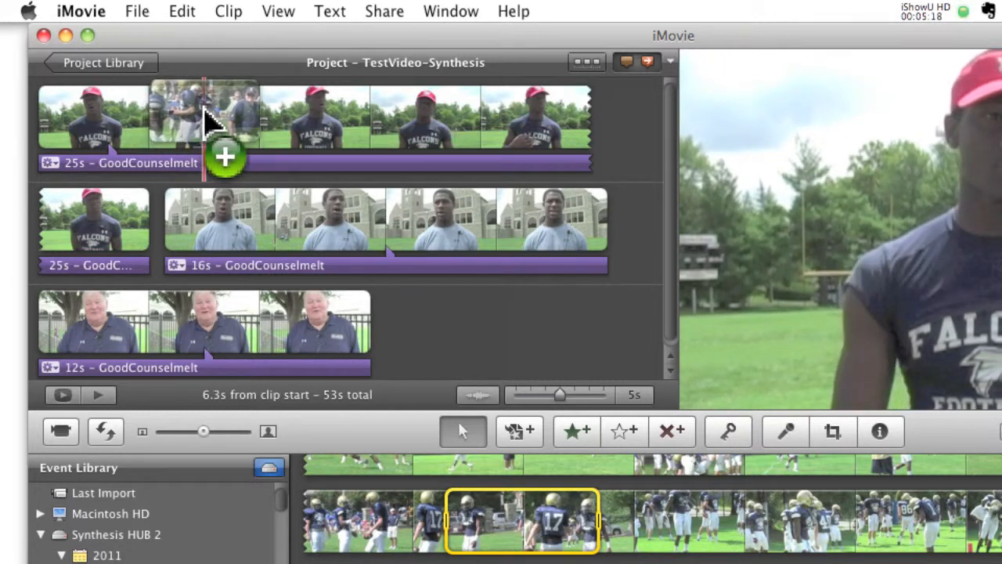
{"action": "left_click_drag", "start_coordinate": [206, 122], "coordinate": [208, 122]}
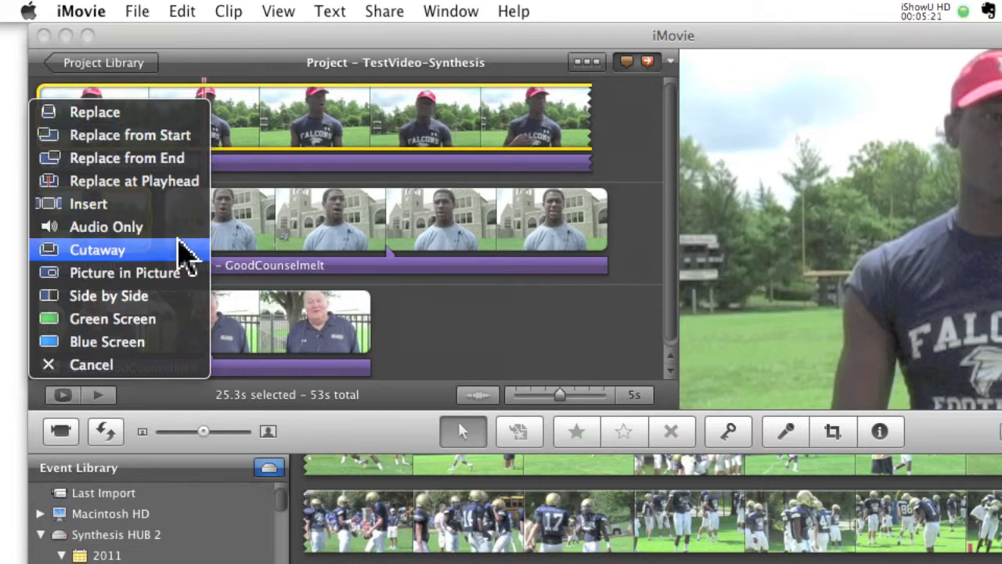
{"action": "left_click", "coordinate": [181, 250]}
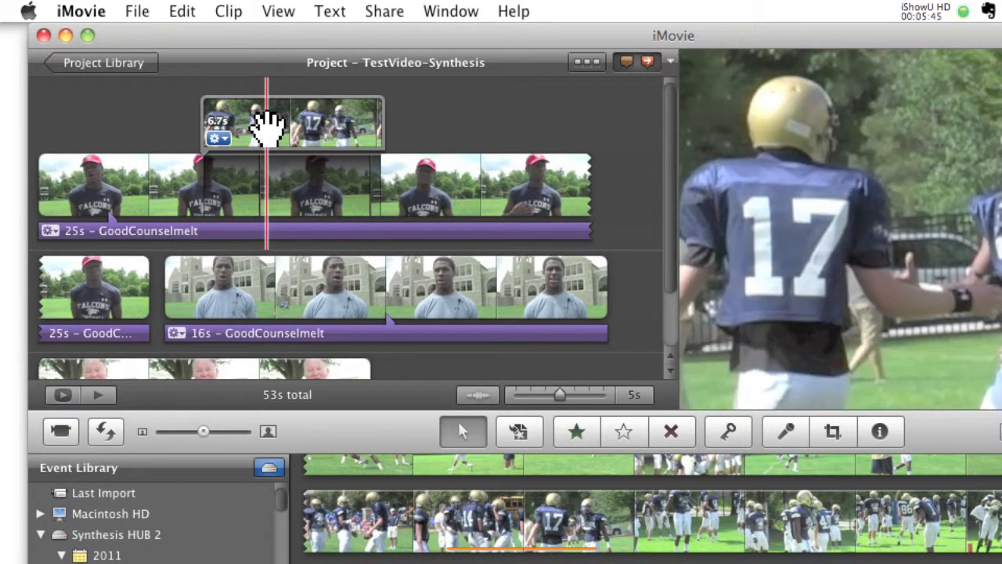
Give the first cutaway a manual cutaway fade of 0.5
{"action": "double_click", "coordinate": [266, 125]}
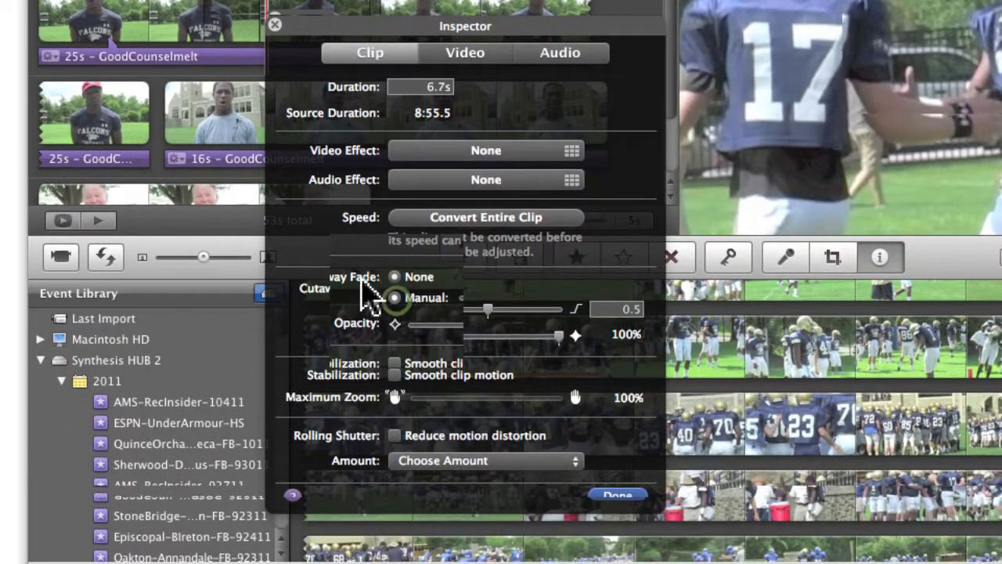
{"action": "left_click", "coordinate": [394, 297]}
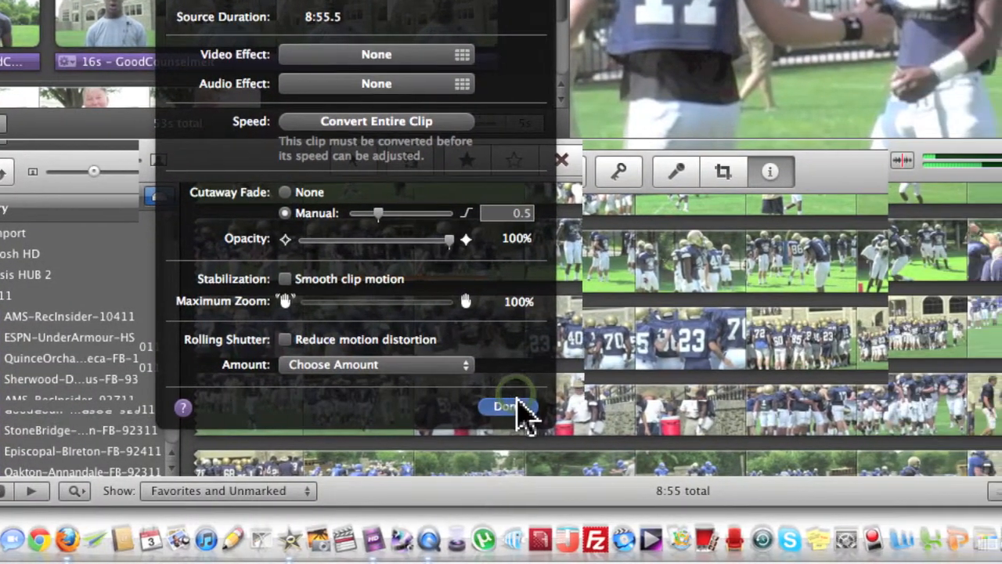
{"action": "left_click", "coordinate": [599, 406]}
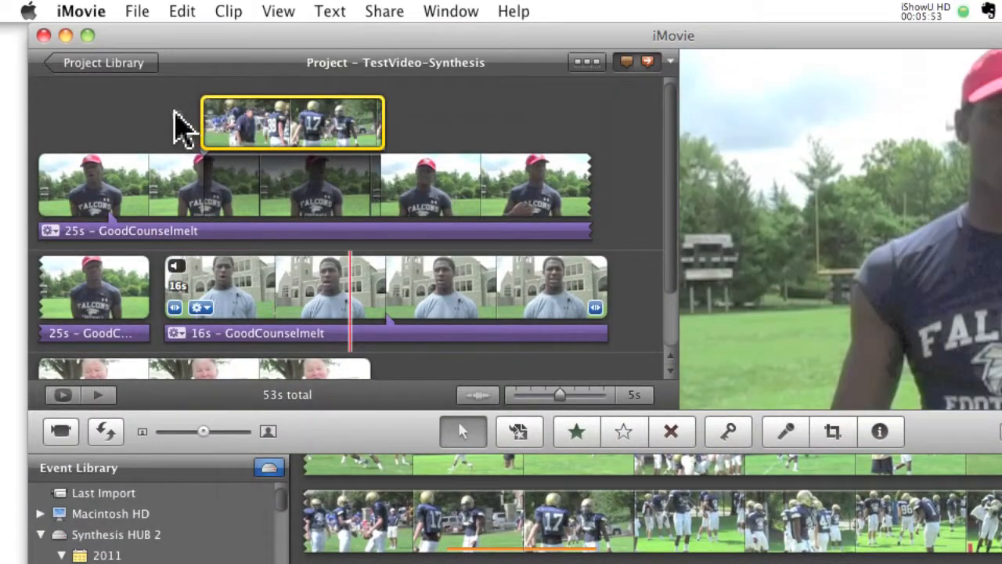
{"action": "left_click", "coordinate": [180, 99]}
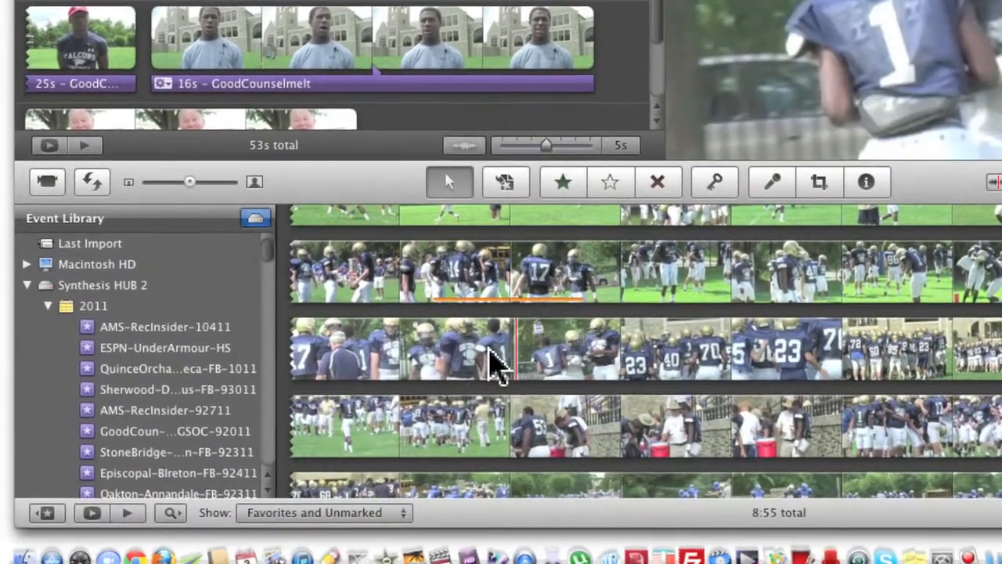
Add about 8.6 s of the wide practice-field footage as a second cutaway over the later part of the first interview clip
{"action": "scroll", "coordinate": [517, 336], "scroll_direction": "down", "scroll_amount": 3}
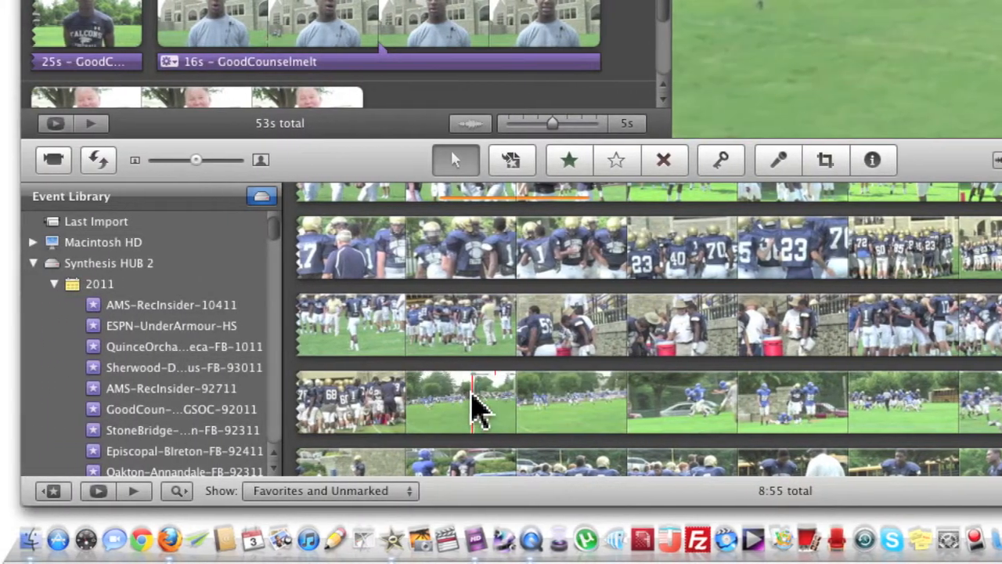
{"action": "left_click_drag", "start_coordinate": [379, 404], "coordinate": [459, 407]}
{"action": "mouse_move", "coordinate": [551, 406]}
{"action": "left_mouse_down"}
{"action": "mouse_move", "coordinate": [630, 415]}
{"action": "mouse_move", "coordinate": [548, 414]}
{"action": "mouse_move", "coordinate": [567, 415]}
{"action": "left_mouse_up"}
{"action": "left_click_drag", "start_coordinate": [465, 401], "coordinate": [267, 0]}
{"action": "left_click_drag", "start_coordinate": [430, 188], "coordinate": [414, 173]}
{"action": "left_click", "coordinate": [359, 200]}
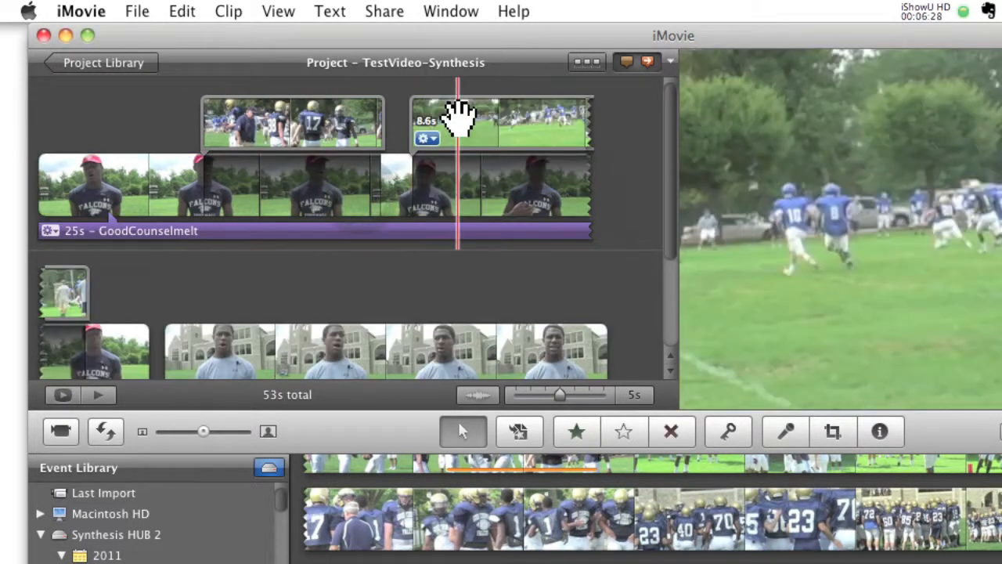
Apply a manual cutaway fade of 0.5 to the second cutaway
{"action": "double_click", "coordinate": [459, 117]}
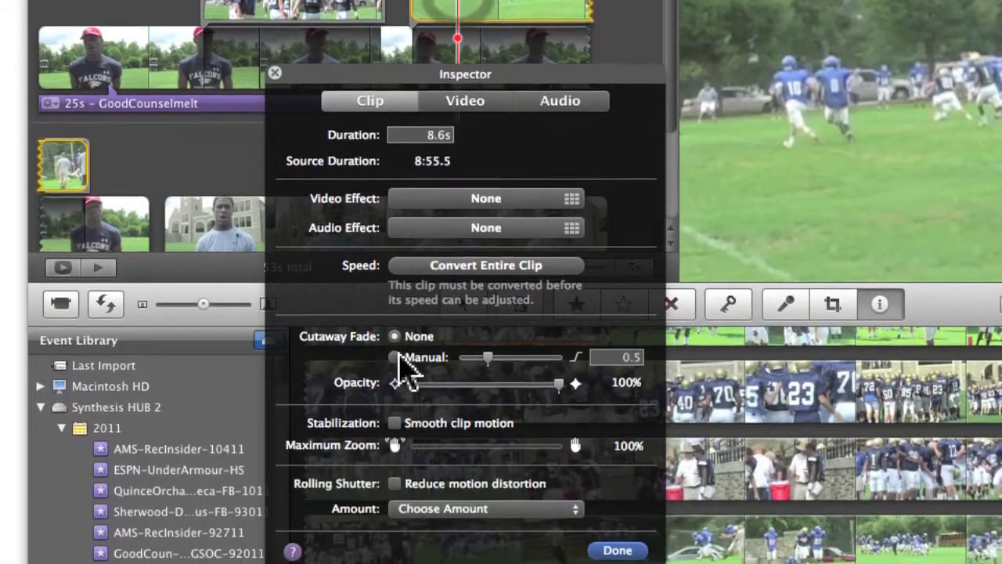
{"action": "left_click", "coordinate": [394, 357]}
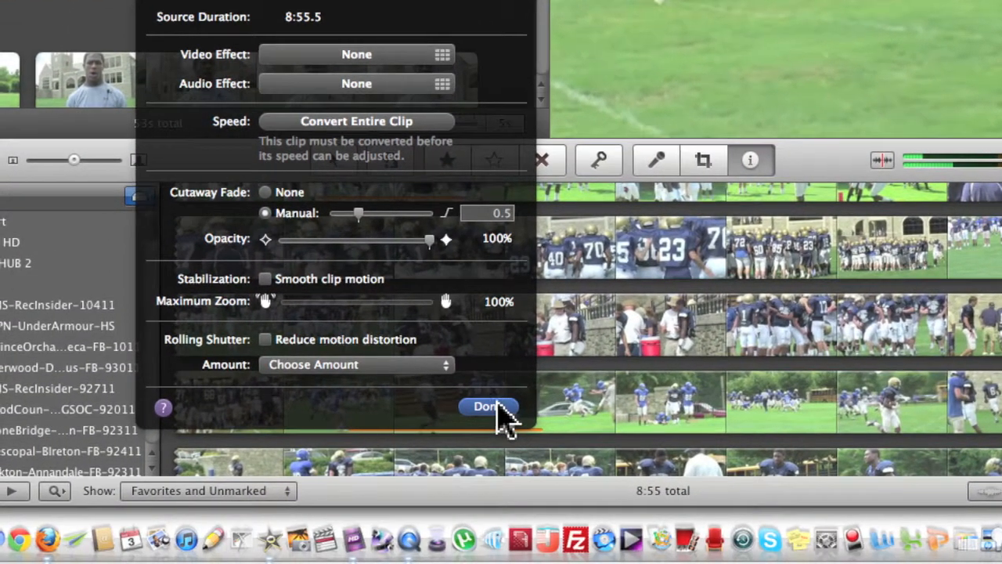
{"action": "left_click", "coordinate": [487, 406]}
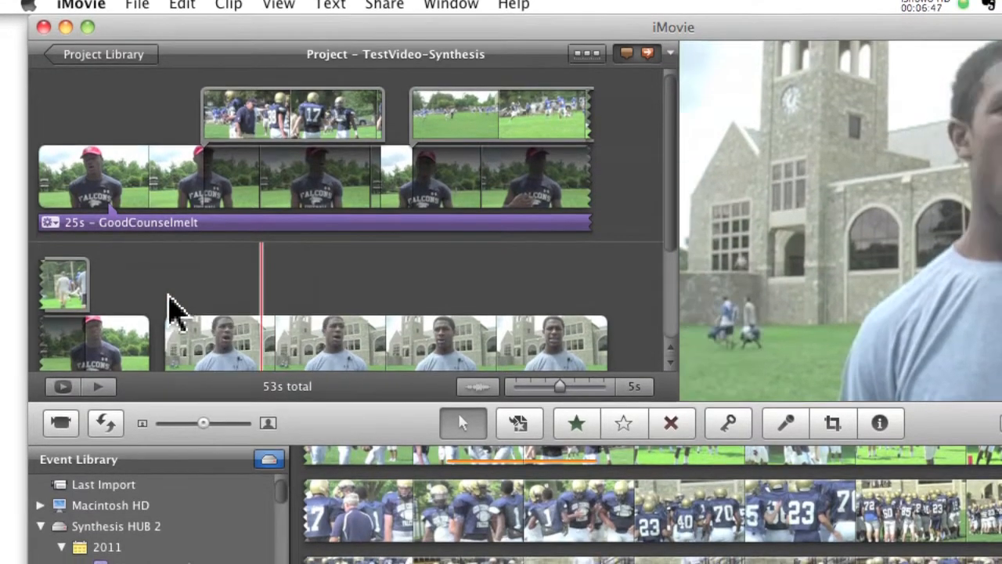
Place a Cross Dissolve transition between the first interview clip and the light-blue-shirt player's clip
{"action": "scroll", "coordinate": [128, 293], "scroll_direction": "down", "scroll_amount": 3}
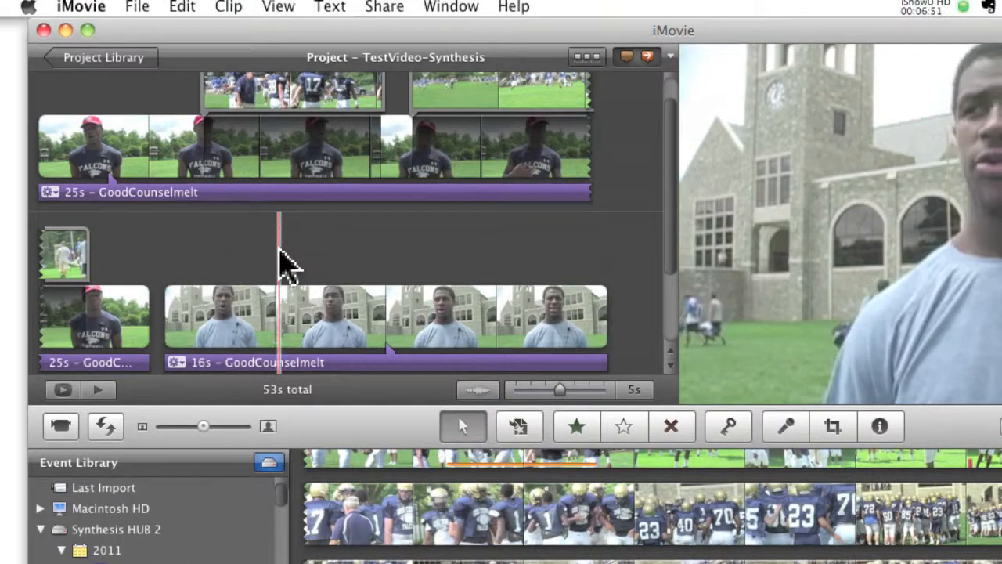
{"action": "left_click", "coordinate": [280, 232]}
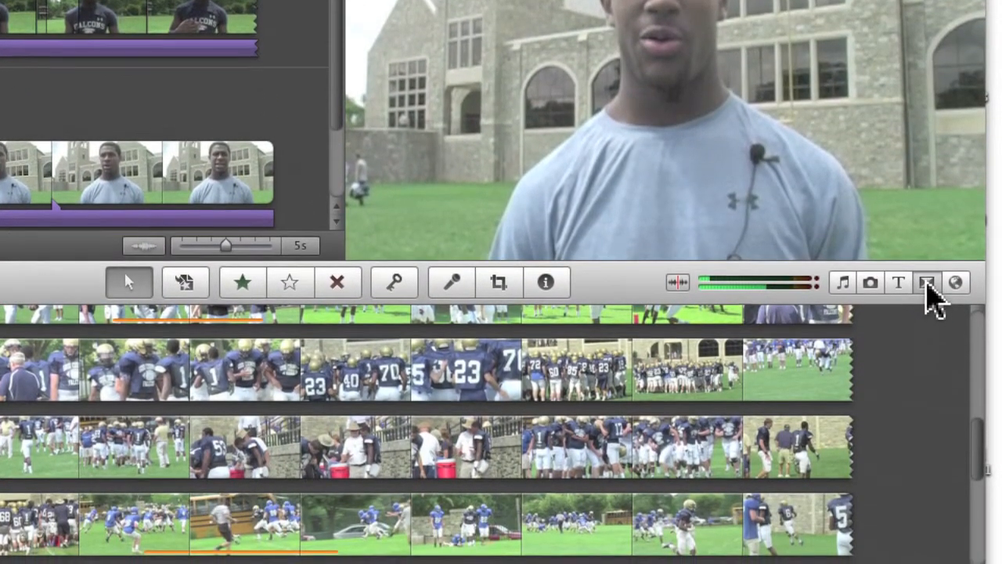
{"action": "left_click", "coordinate": [927, 283]}
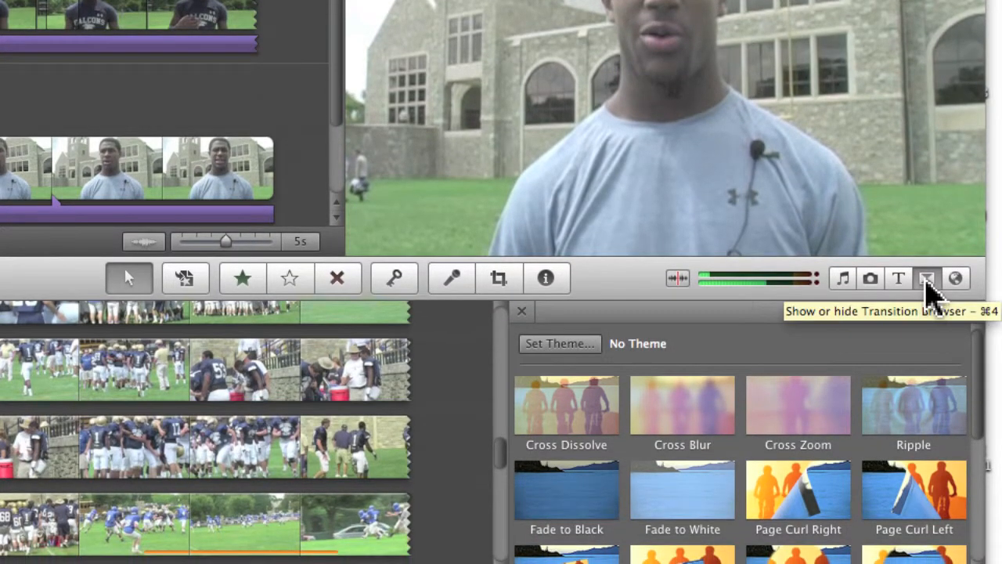
{"action": "left_click", "coordinate": [927, 280]}
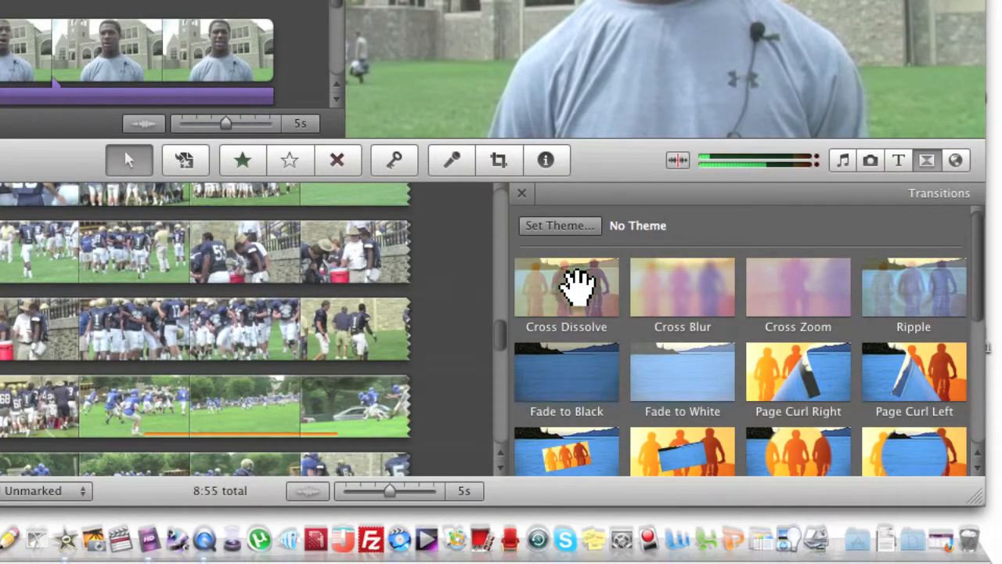
{"action": "left_click_drag", "start_coordinate": [576, 286], "coordinate": [0, 65]}
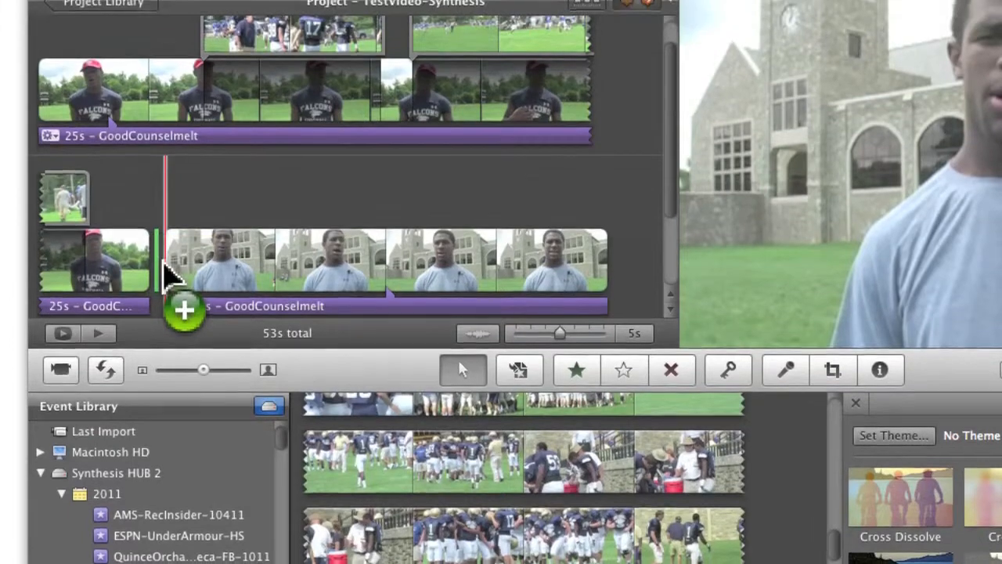
{"action": "left_click_drag", "start_coordinate": [163, 270], "coordinate": [159, 282]}
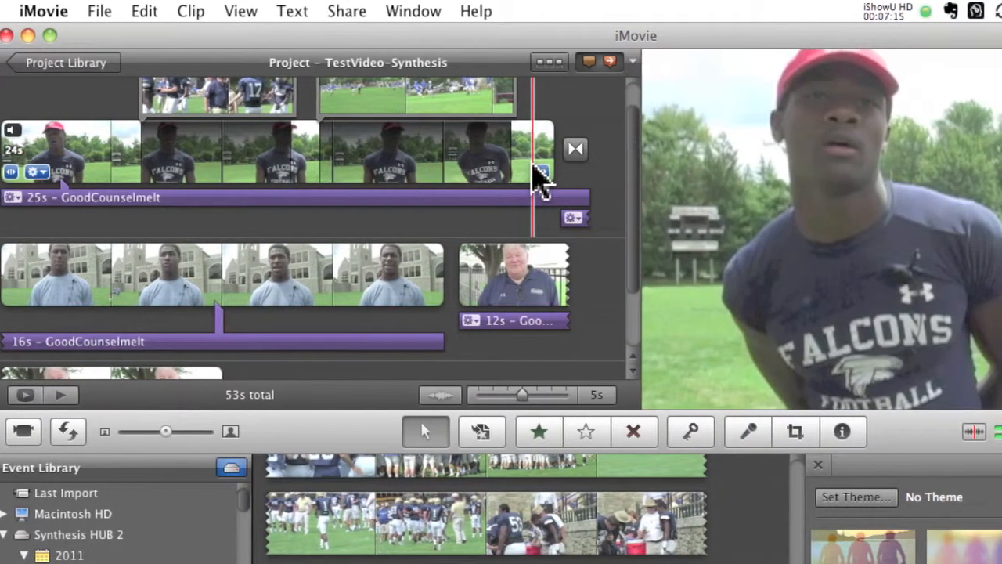
{"action": "scroll", "coordinate": [523, 184], "scroll_direction": "up", "scroll_amount": 2}
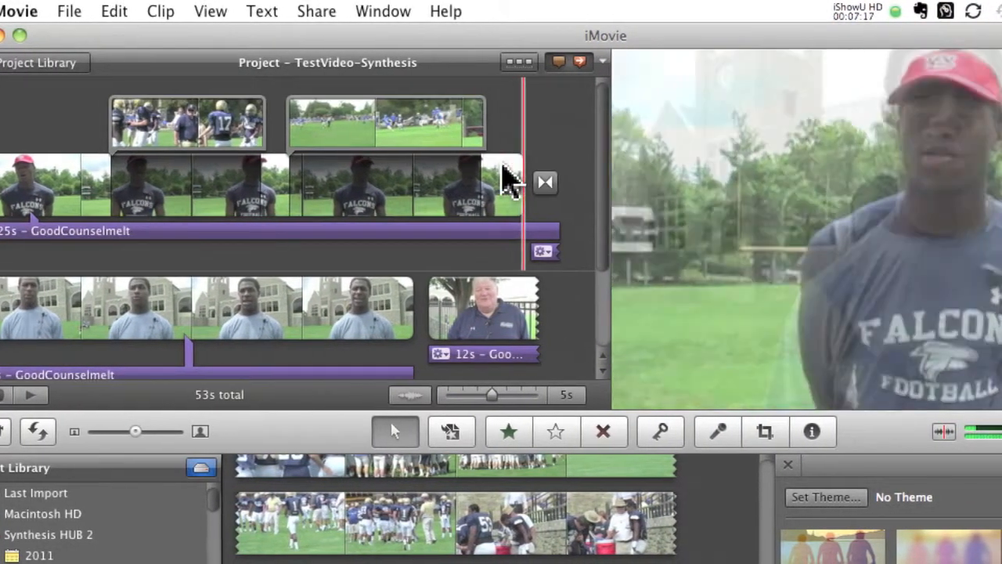
{"action": "scroll", "coordinate": [507, 180], "scroll_direction": "down", "scroll_amount": 1}
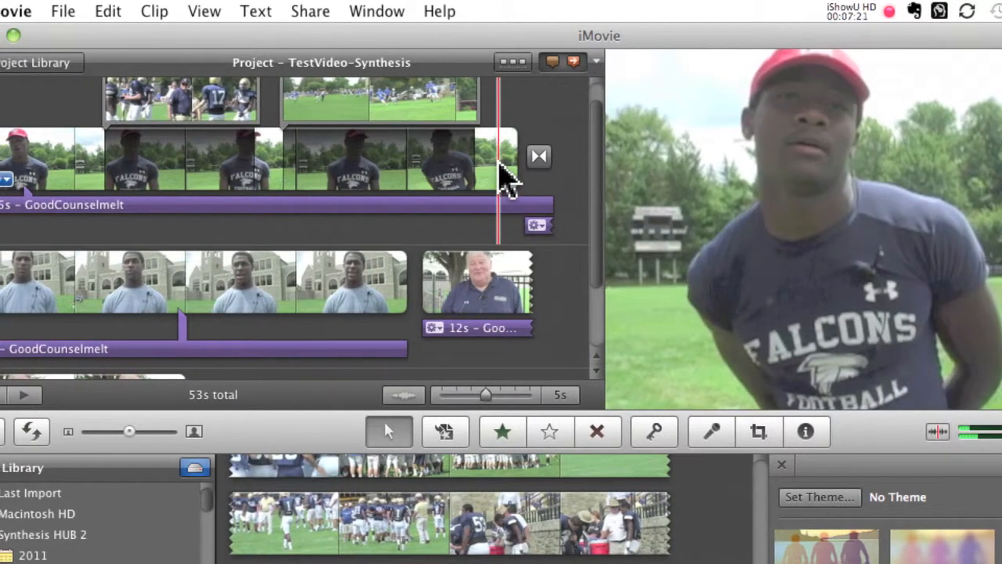
{"action": "scroll", "coordinate": [505, 179], "scroll_direction": "up", "scroll_amount": 1}
{"action": "scroll", "coordinate": [505, 179], "scroll_direction": "down", "scroll_amount": 1}
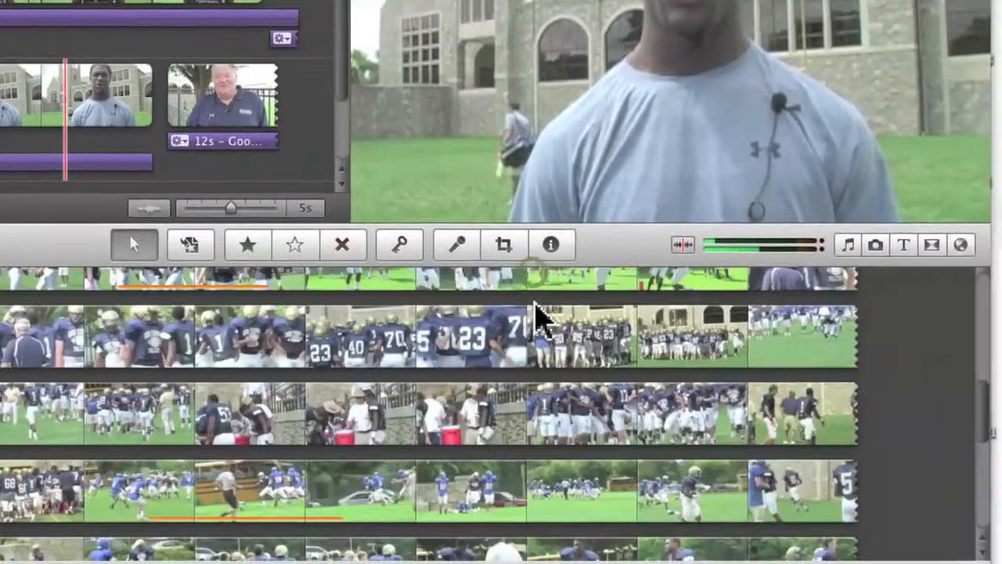
Insert about 7 s of the footage of players beside the school buses between the light-blue-shirt player's clip and the coach's clip
{"action": "scroll", "coordinate": [493, 415], "scroll_direction": "down", "scroll_amount": 3}
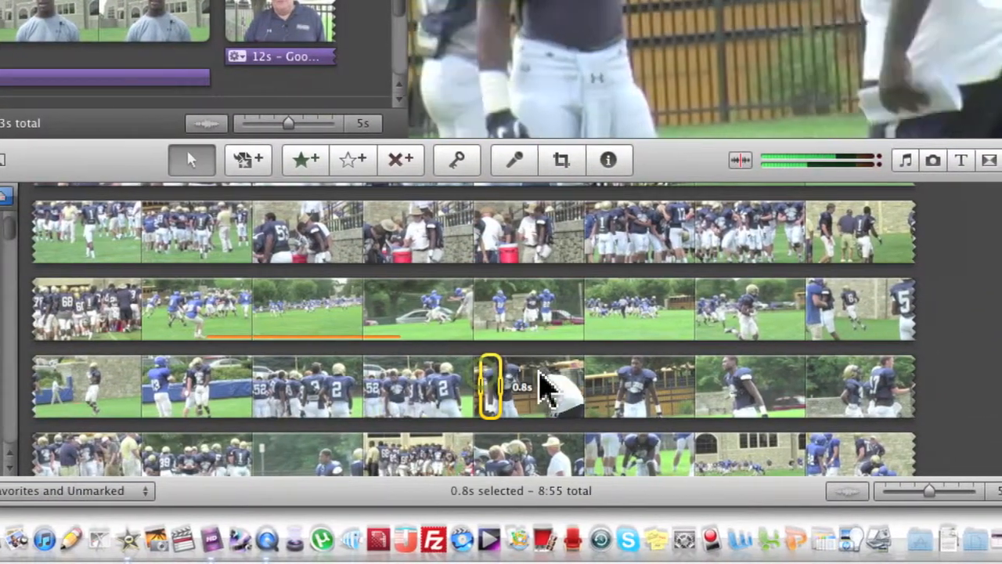
{"action": "left_click_drag", "start_coordinate": [549, 387], "coordinate": [646, 388]}
{"action": "left_click_drag", "start_coordinate": [517, 380], "coordinate": [162, 28]}
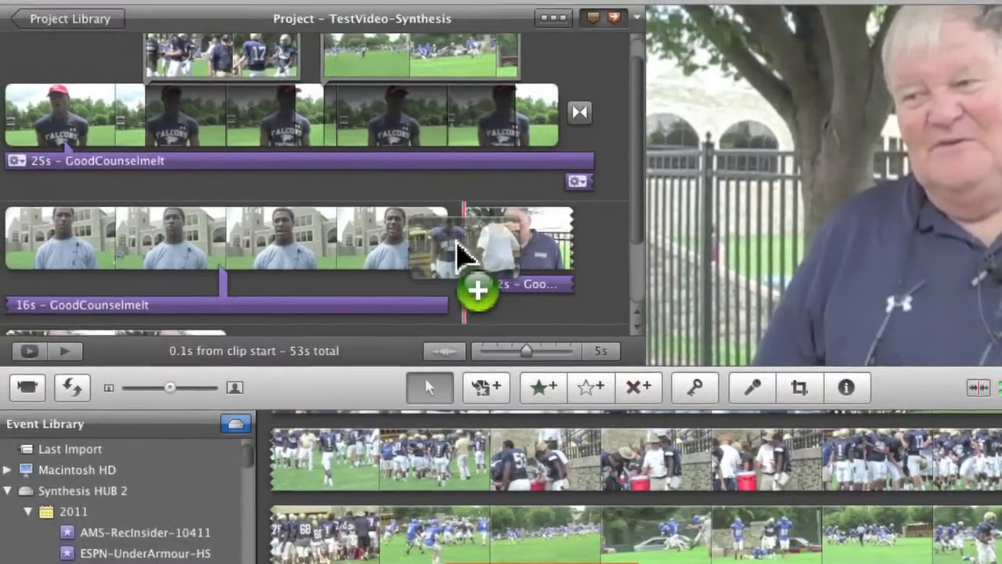
{"action": "mouse_move", "coordinate": [458, 243]}
{"action": "left_mouse_down"}
{"action": "mouse_move", "coordinate": [454, 229]}
{"action": "mouse_move", "coordinate": [347, 233]}
{"action": "left_mouse_up"}
{"action": "left_click_drag", "start_coordinate": [384, 290], "coordinate": [492, 284]}
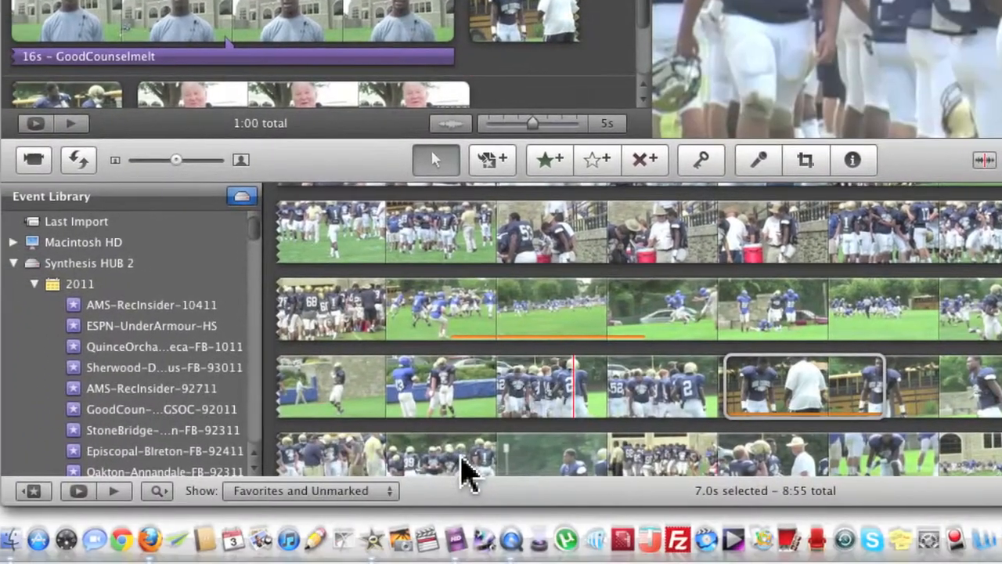
Insert about 7 s of the footage with players and a referee between the light-blue-shirt player's clip and the school-bus footage
{"action": "left_click_drag", "start_coordinate": [478, 463], "coordinate": [600, 470]}
{"action": "left_click_drag", "start_coordinate": [514, 454], "coordinate": [424, 30]}
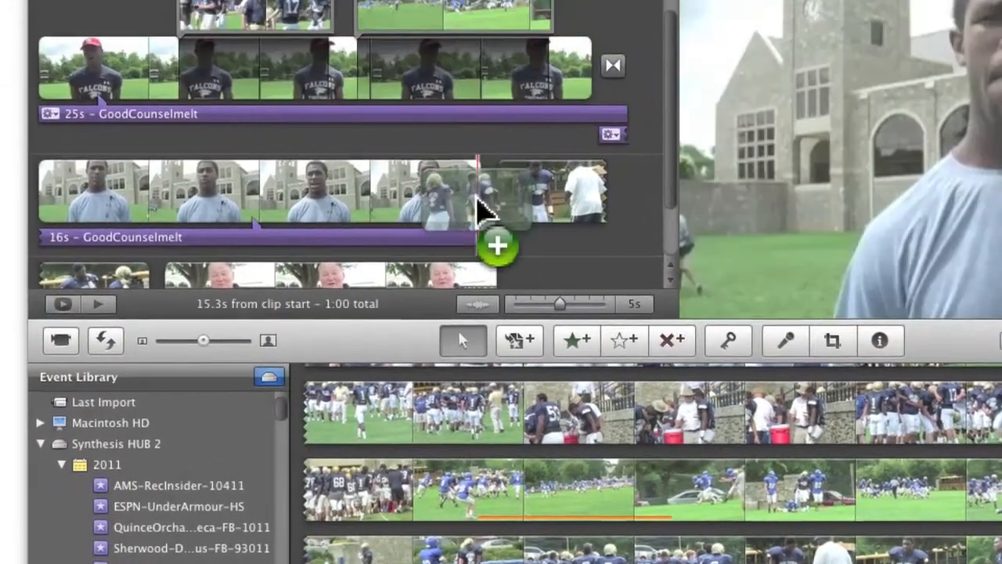
{"action": "left_click_drag", "start_coordinate": [477, 198], "coordinate": [489, 178]}
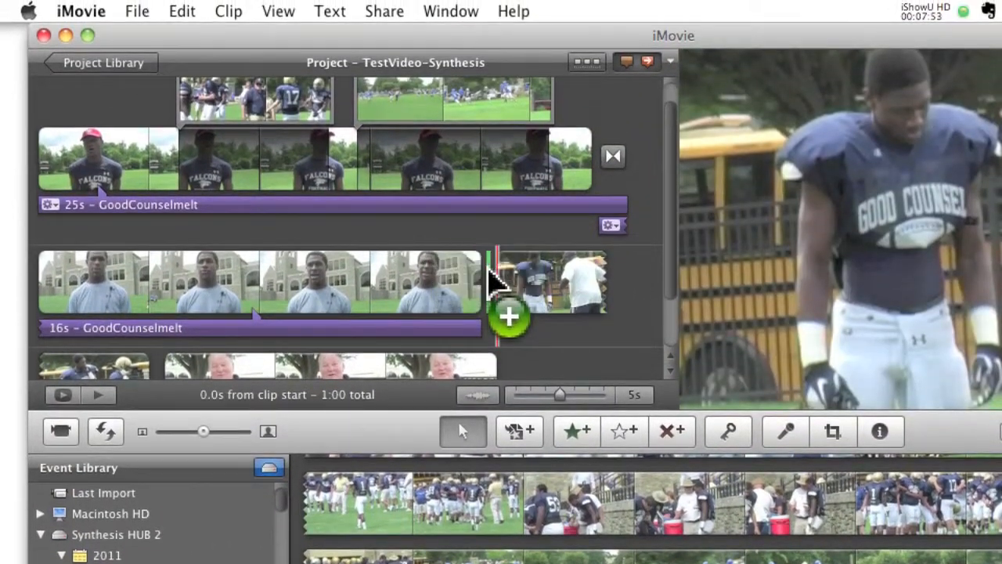
{"action": "left_click_drag", "start_coordinate": [490, 279], "coordinate": [492, 279]}
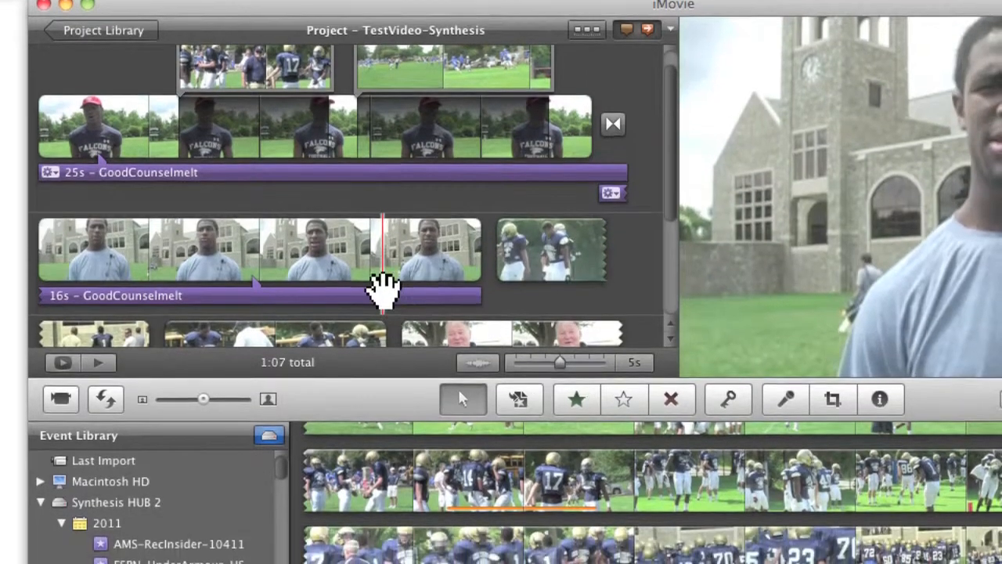
{"action": "left_click", "coordinate": [384, 289]}
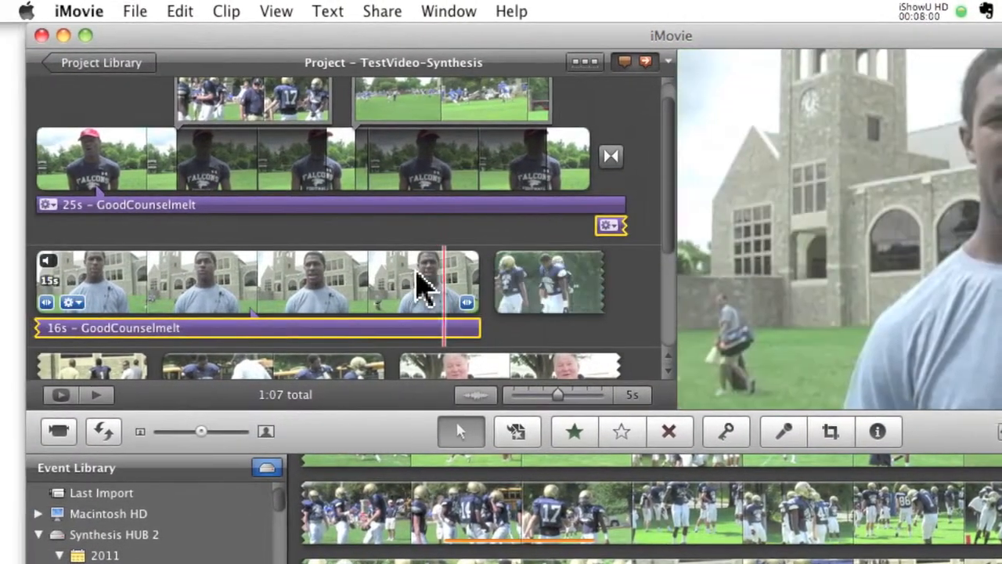
{"action": "left_click", "coordinate": [372, 280]}
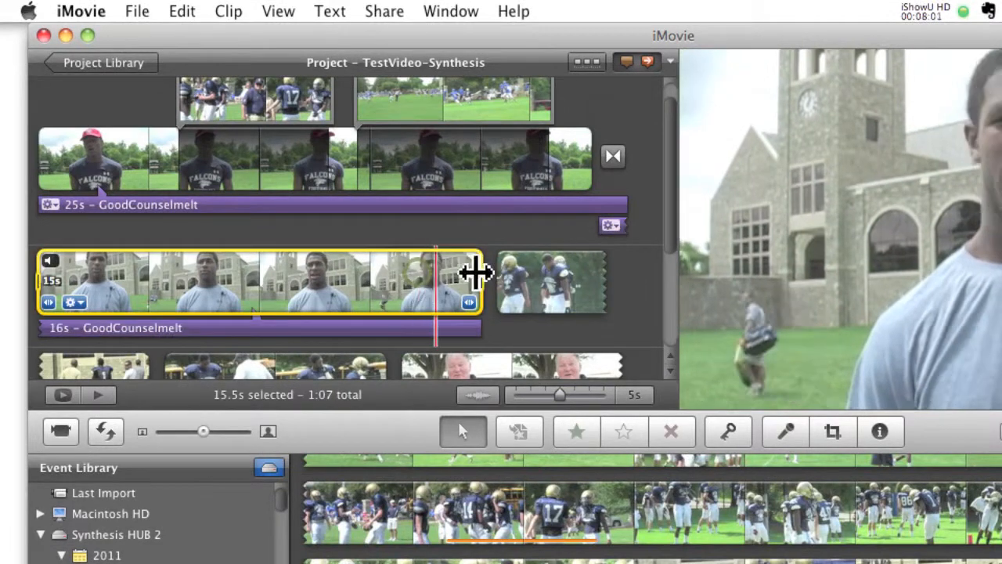
{"action": "left_click_drag", "start_coordinate": [479, 274], "coordinate": [240, 281]}
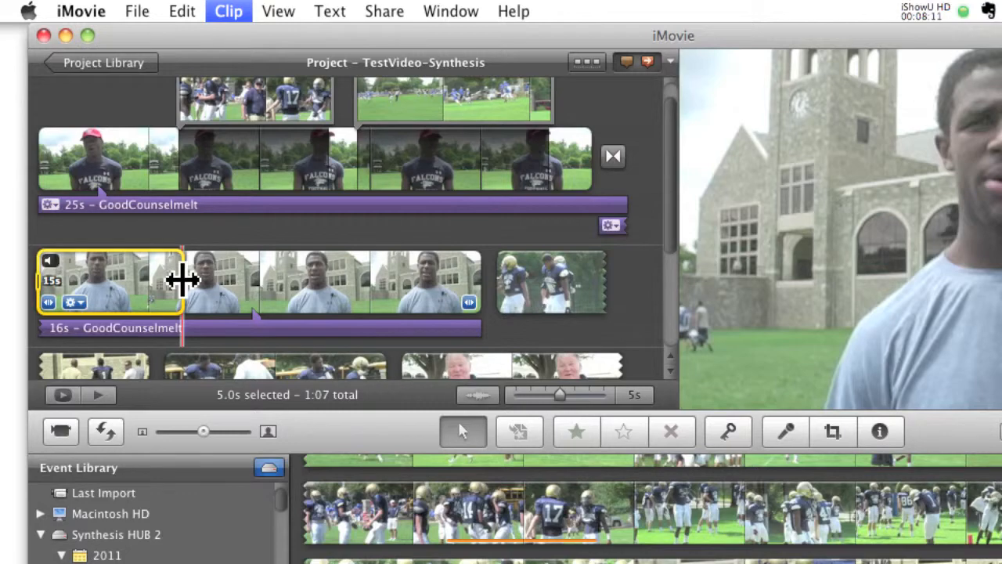
{"action": "key", "text": "super+b"}
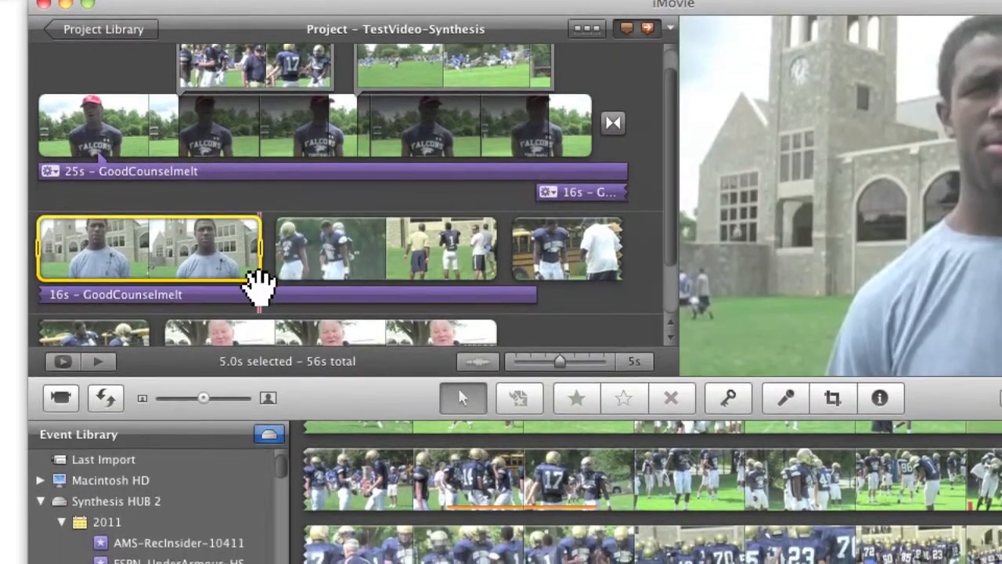
{"action": "key", "text": "super+z"}
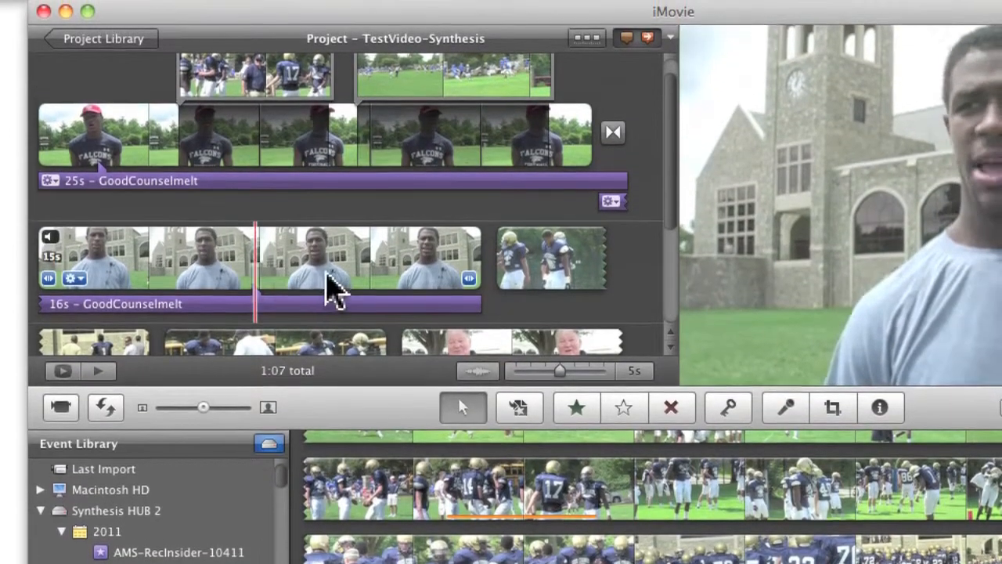
Trim the light-blue-shirt player's clip to its first 6.9 s and realign its detached audio with the picture
{"action": "left_click", "coordinate": [437, 207]}
{"action": "left_click_drag", "start_coordinate": [478, 270], "coordinate": [245, 297]}
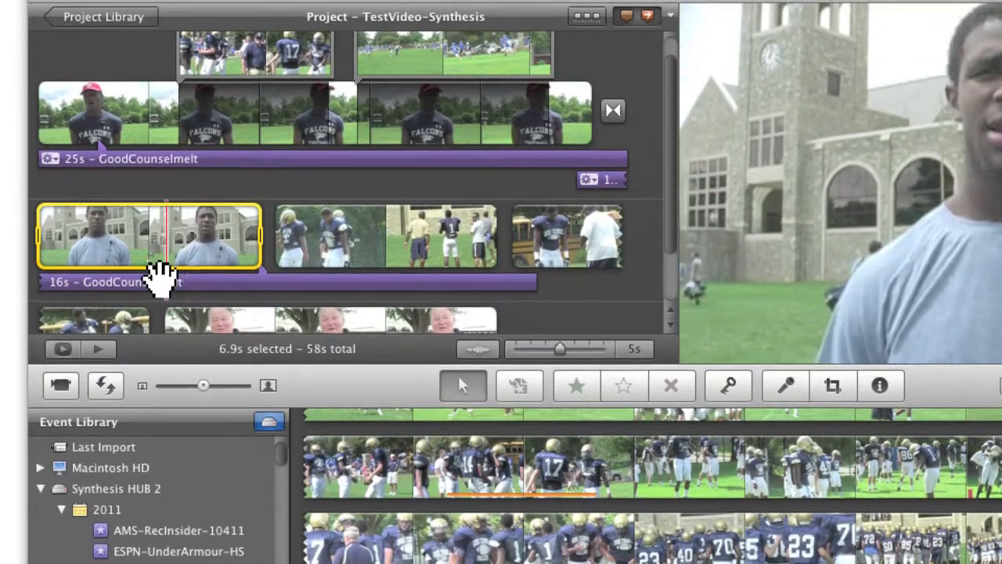
{"action": "left_click", "coordinate": [134, 282]}
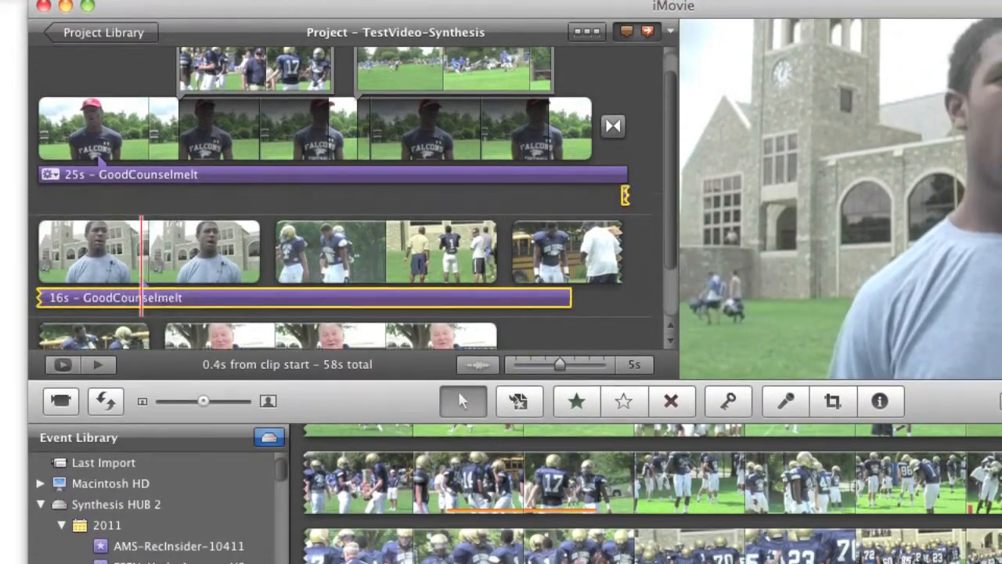
{"action": "left_click_drag", "start_coordinate": [142, 282], "coordinate": [145, 279]}
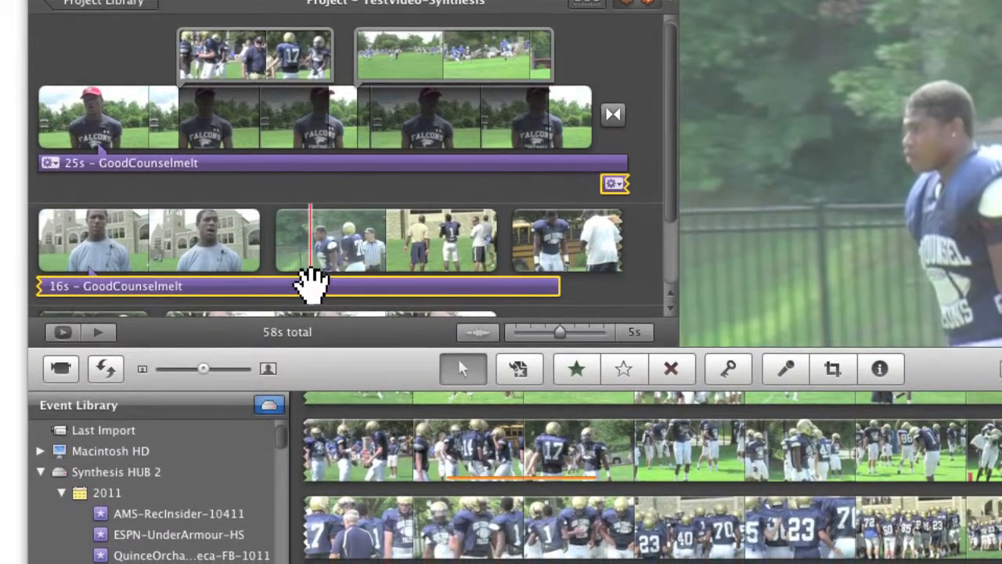
Check the ducking and other audio settings of the light-blue-shirt player's detached audio track
{"action": "double_click", "coordinate": [311, 286]}
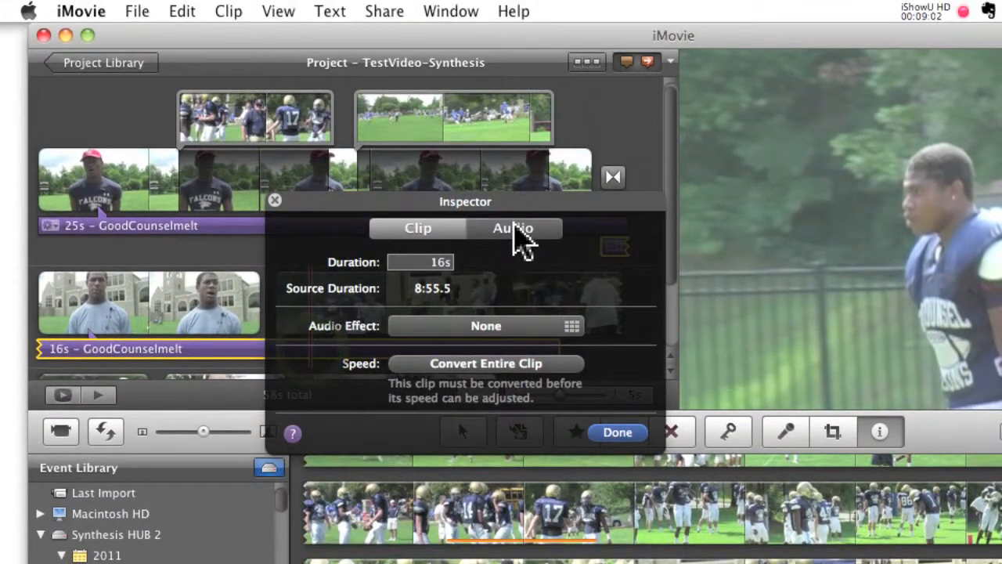
{"action": "left_click", "coordinate": [518, 234]}
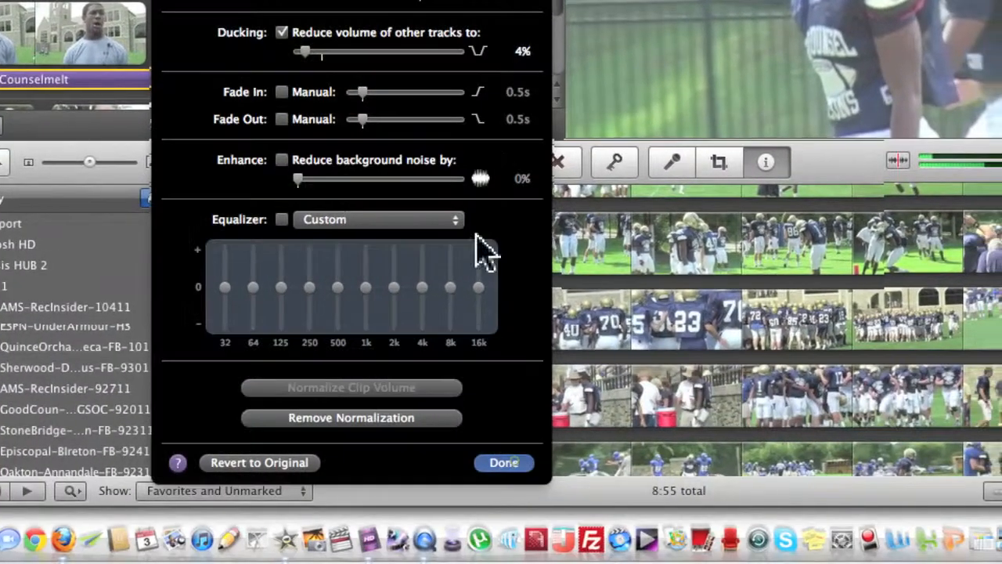
{"action": "left_click", "coordinate": [515, 462]}
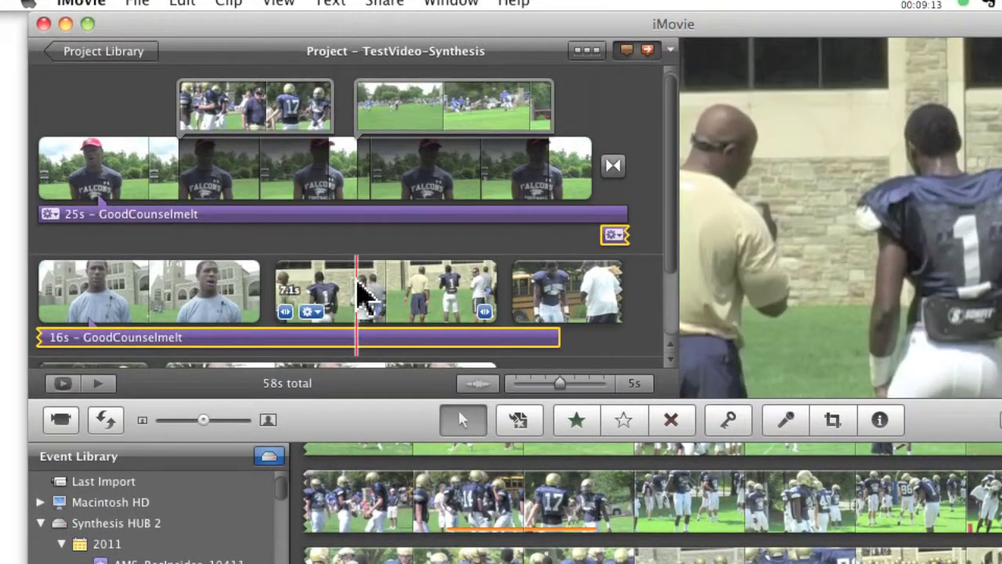
Place Cross Dissolve transitions before and after the inserted footage of players and referee that follows the light-blue-shirt player's clip
{"action": "left_click", "coordinate": [399, 281]}
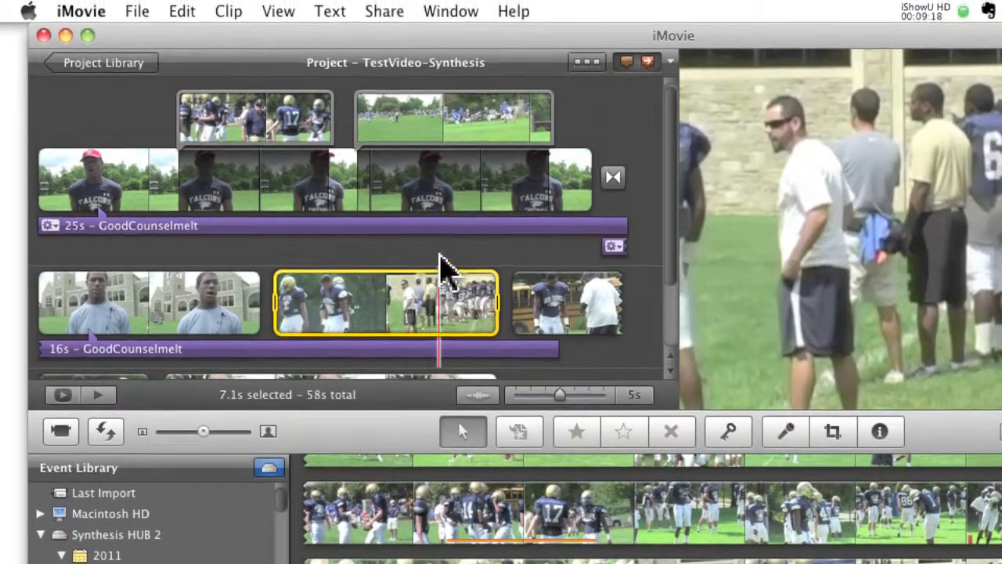
{"action": "left_click", "coordinate": [440, 242]}
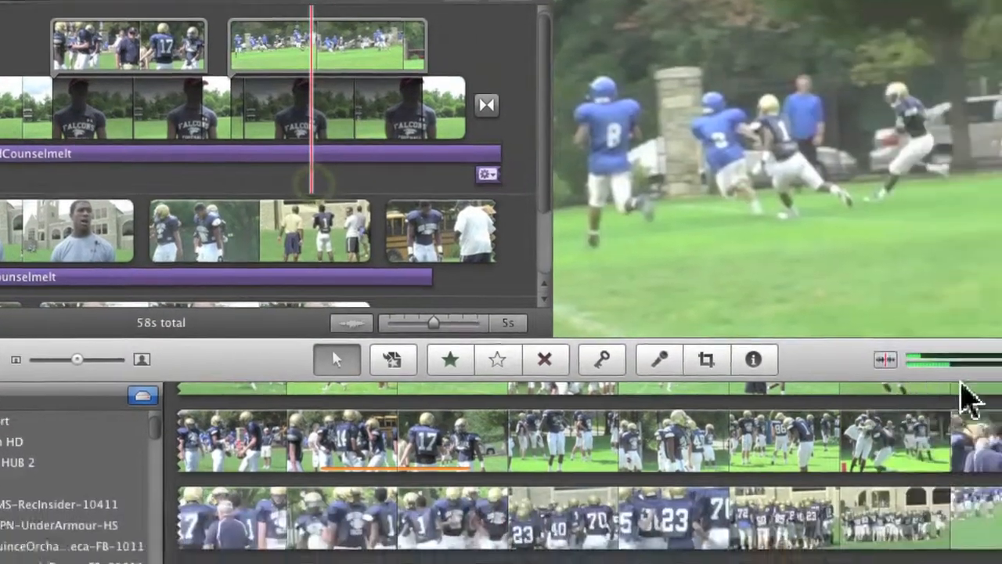
{"action": "left_click", "coordinate": [930, 301]}
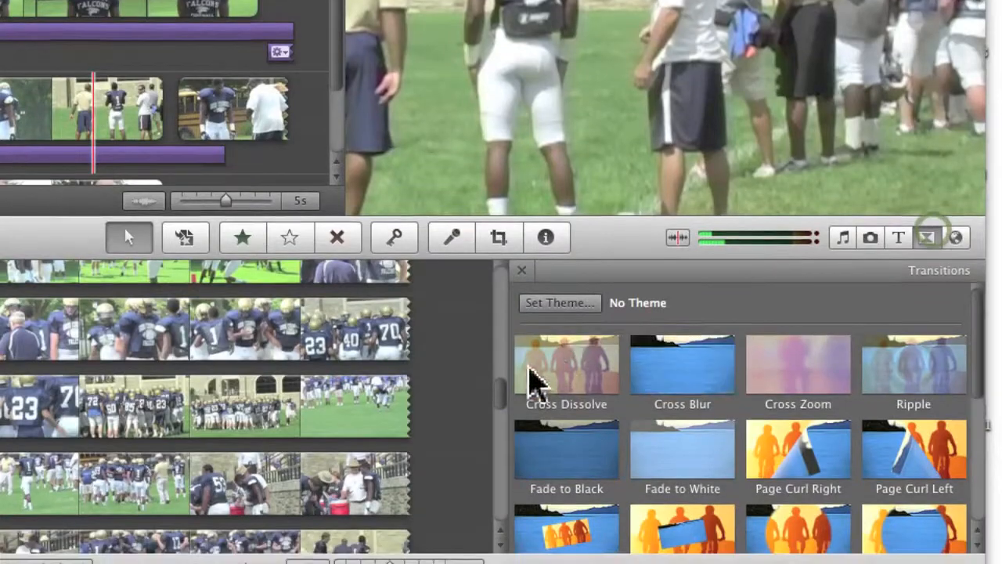
{"action": "left_click_drag", "start_coordinate": [530, 372], "coordinate": [0, 96]}
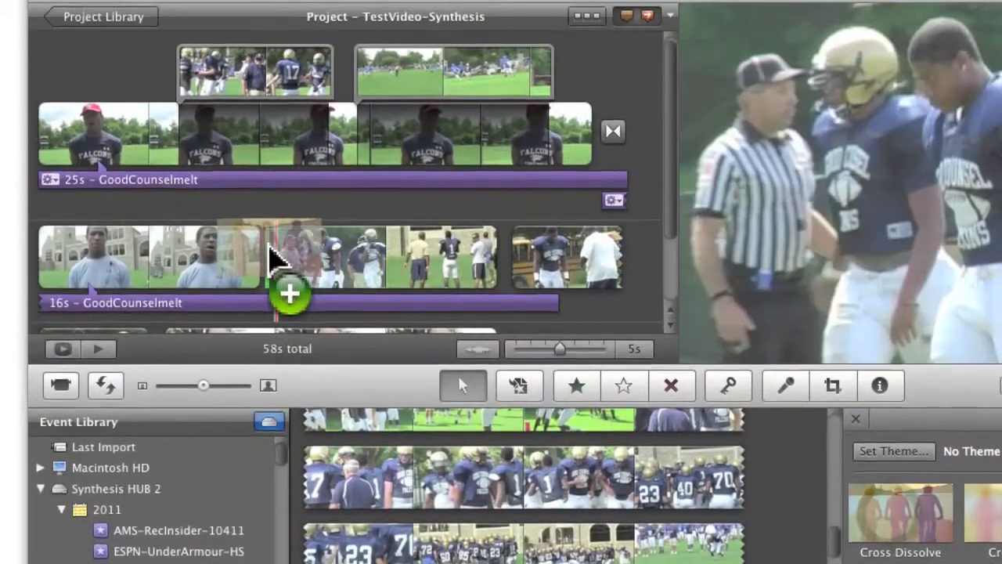
{"action": "left_click_drag", "start_coordinate": [274, 255], "coordinate": [926, 509]}
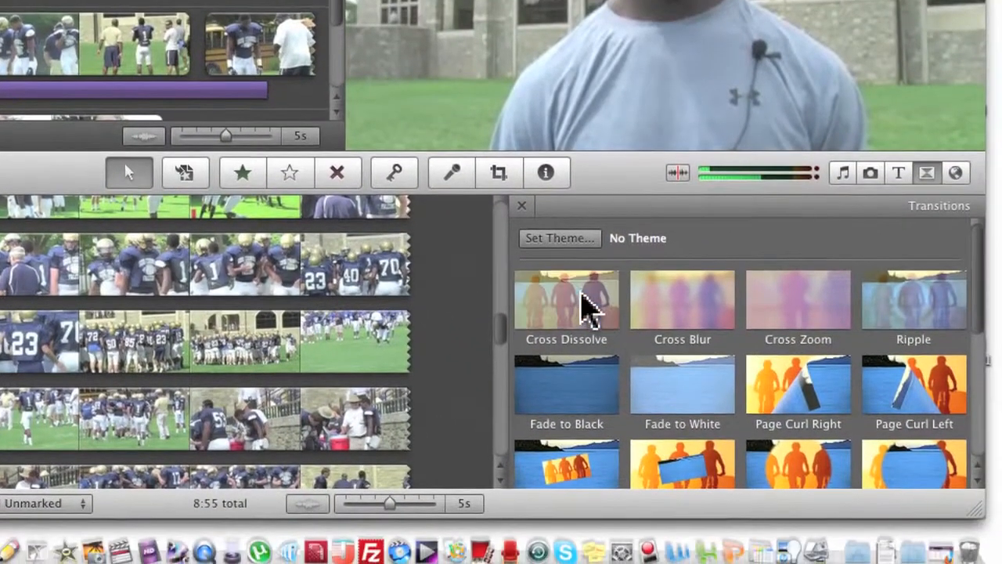
{"action": "left_click_drag", "start_coordinate": [587, 307], "coordinate": [227, 0]}
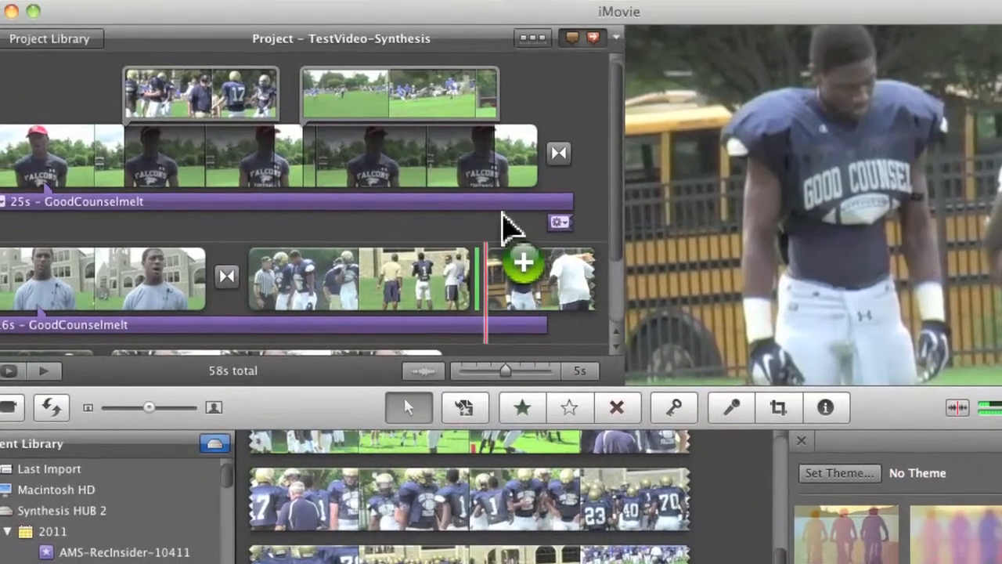
{"action": "left_click_drag", "start_coordinate": [502, 213], "coordinate": [505, 216]}
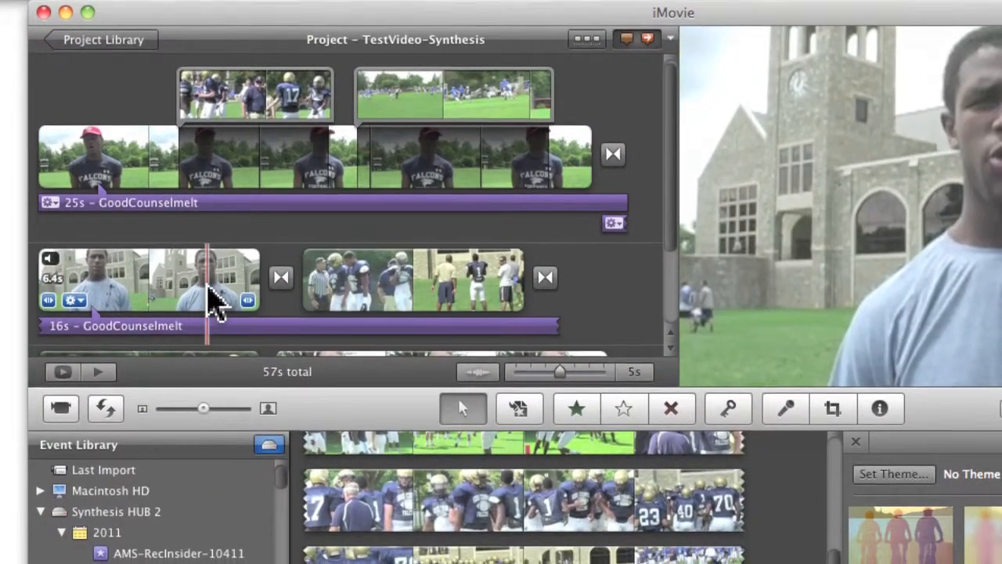
Play the edited section and trim the school-bus footage before the coach's clip to its first 2.2 s
{"action": "key", "text": "space"}
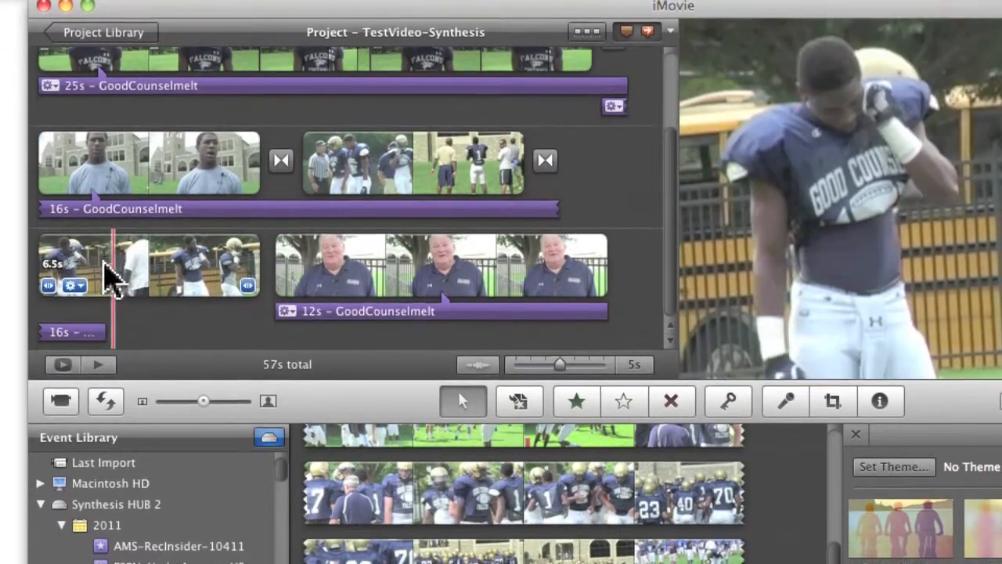
{"action": "key", "text": "space"}
{"action": "left_click", "coordinate": [113, 291]}
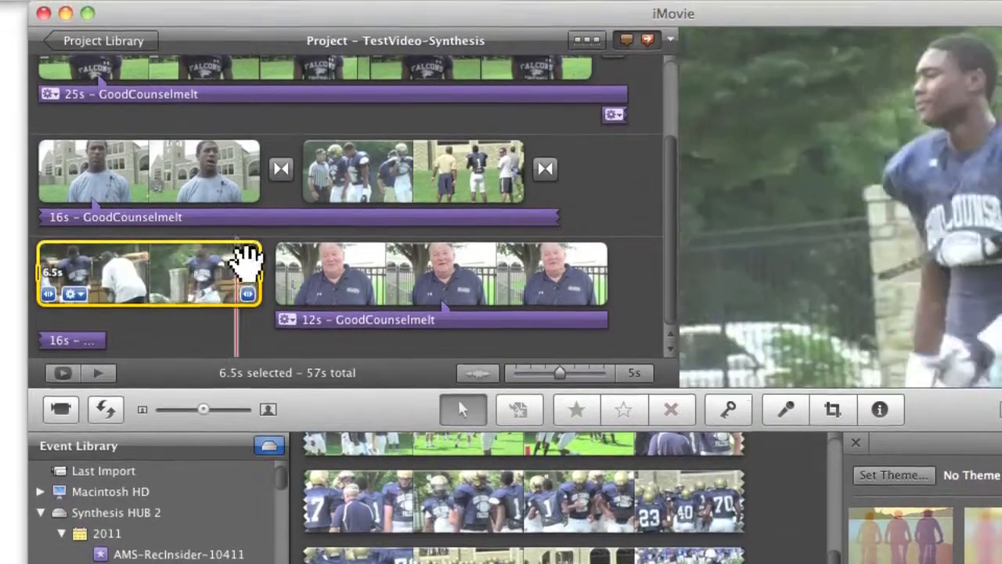
{"action": "left_click_drag", "start_coordinate": [245, 262], "coordinate": [116, 281]}
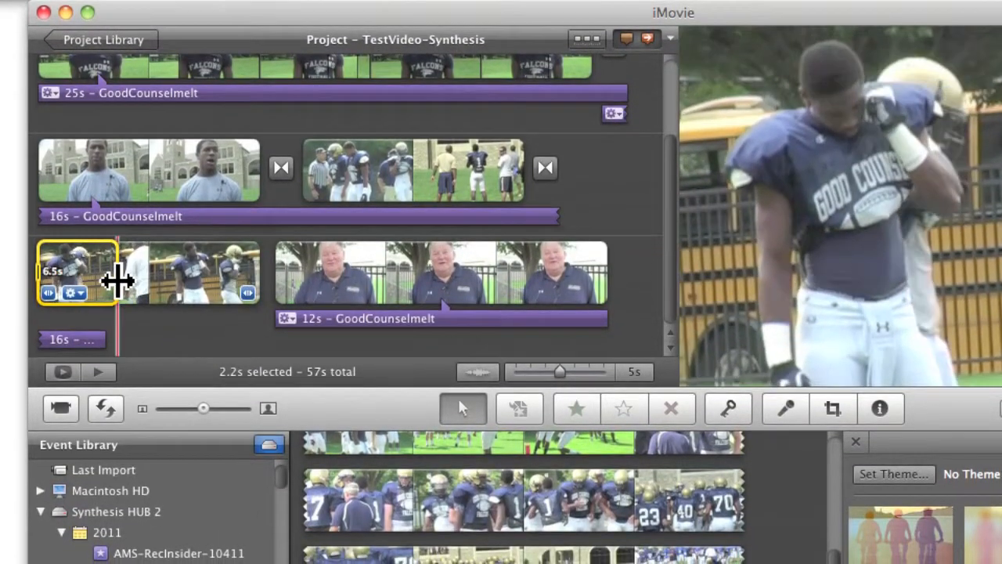
{"action": "key", "text": "super+b"}
{"action": "left_click", "coordinate": [214, 330]}
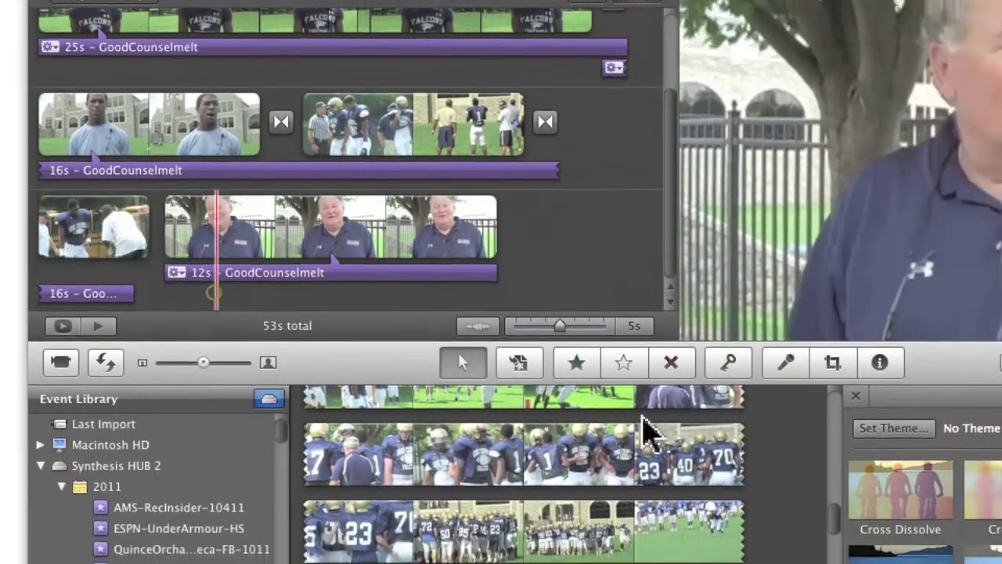
Place a Cross Dissolve transition between the school-bus footage and the coach's clip
{"action": "left_click_drag", "start_coordinate": [872, 520], "coordinate": [161, 271]}
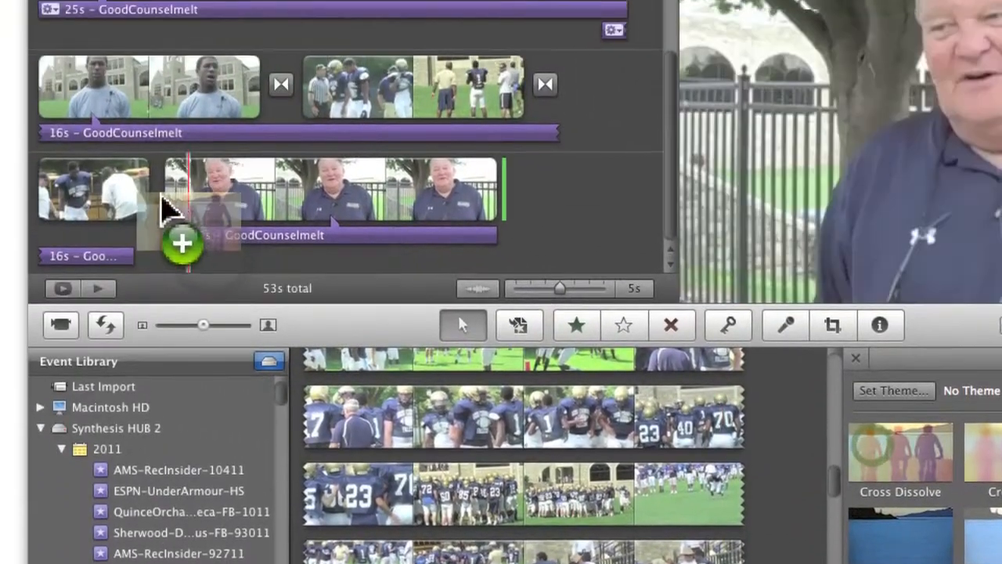
{"action": "left_click_drag", "start_coordinate": [164, 208], "coordinate": [161, 209]}
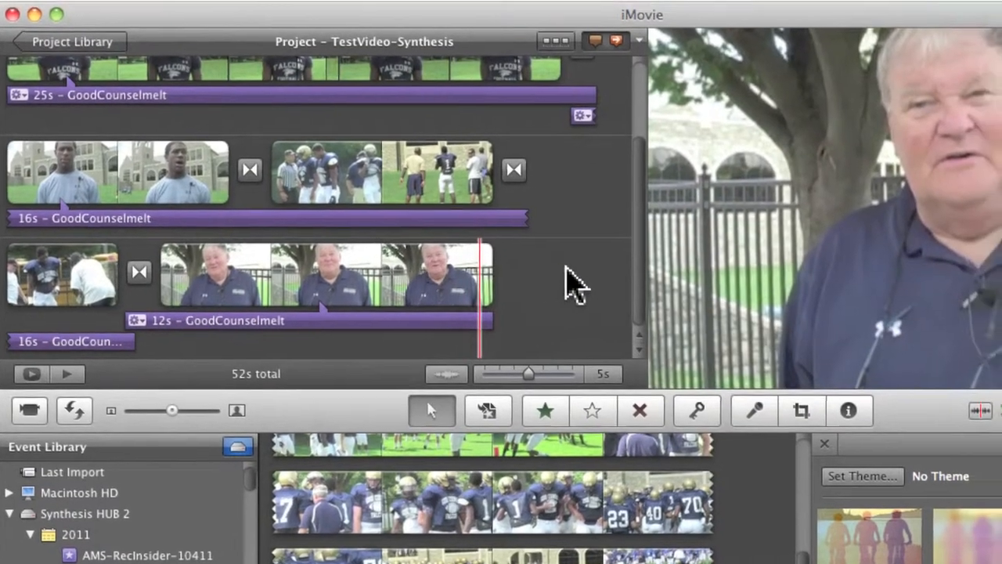
{"action": "left_click", "coordinate": [597, 266]}
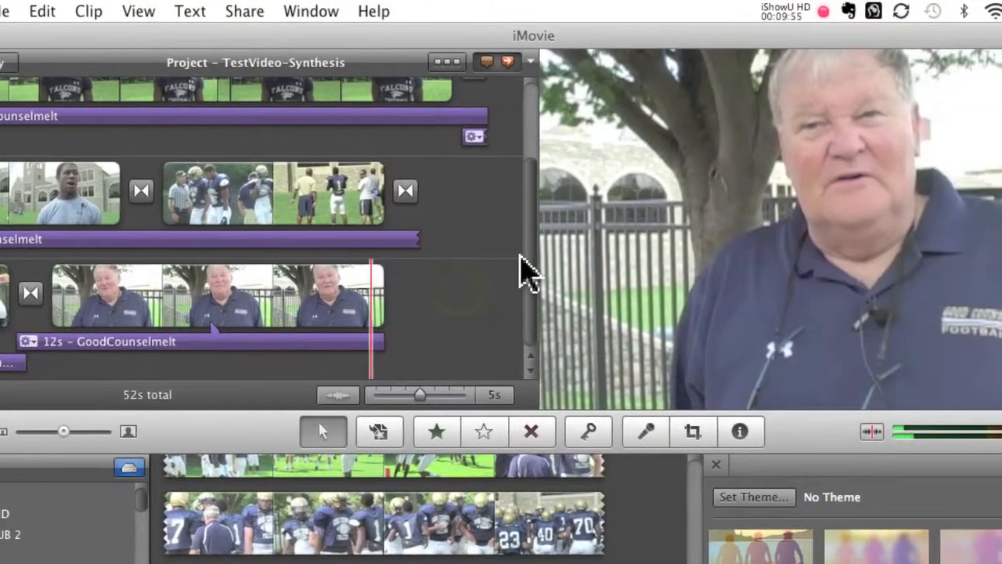
Add a 4 s Lower Third title over the beginning of the first interview clip
{"action": "scroll", "coordinate": [558, 178], "scroll_direction": "up", "scroll_amount": 3}
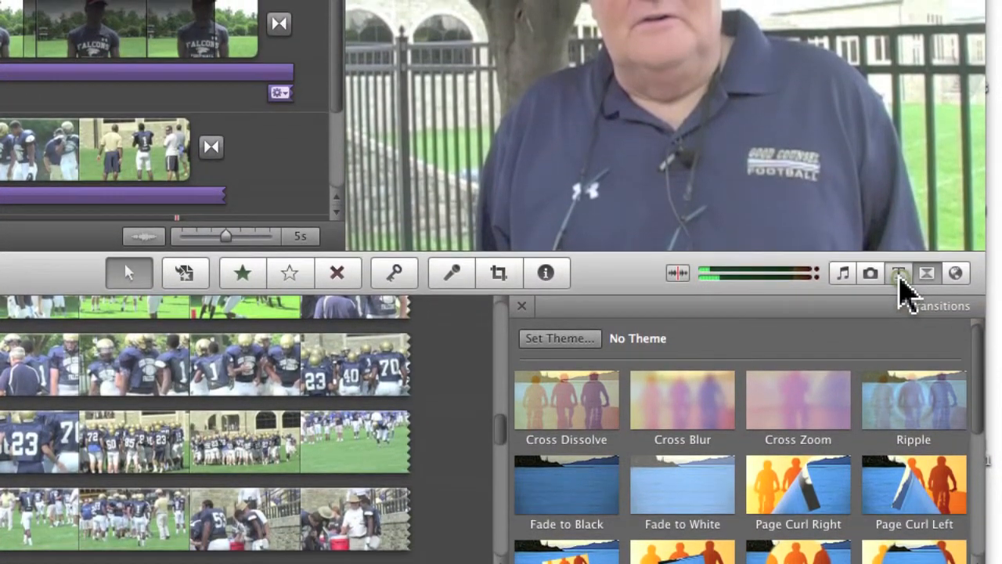
{"action": "left_click", "coordinate": [900, 271]}
{"action": "left_click", "coordinate": [901, 281]}
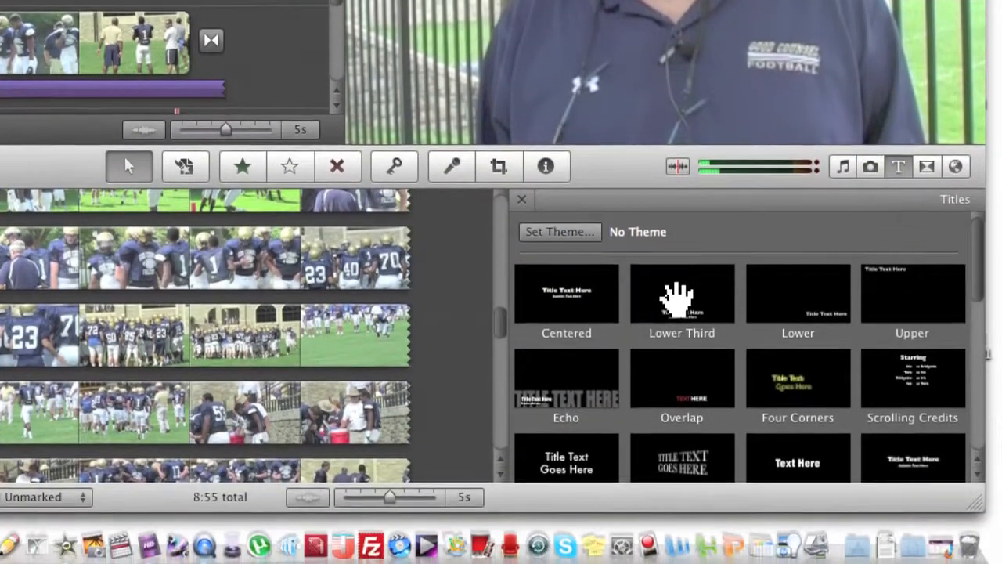
{"action": "left_click_drag", "start_coordinate": [677, 298], "coordinate": [93, 179]}
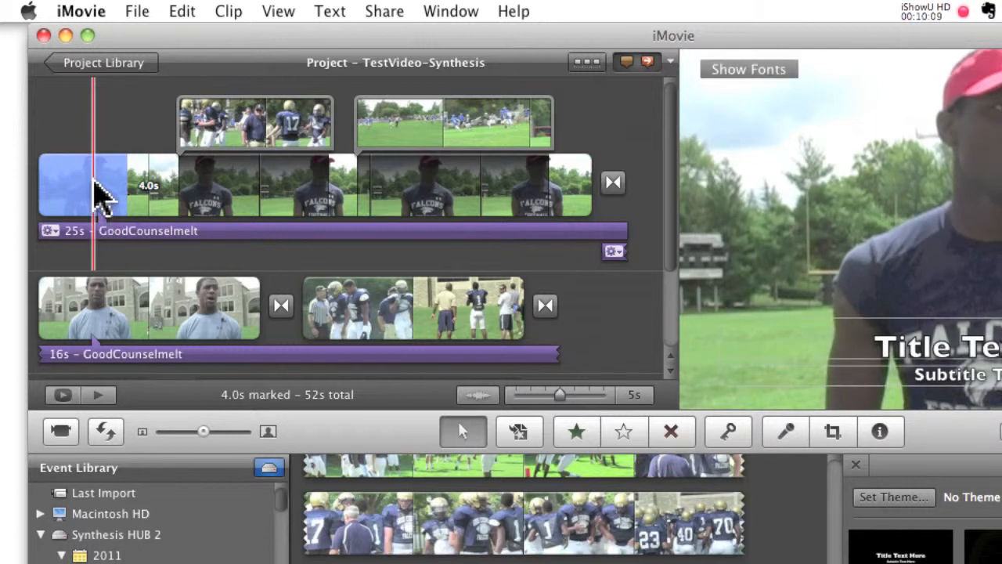
{"action": "left_click_drag", "start_coordinate": [93, 180], "coordinate": [92, 178]}
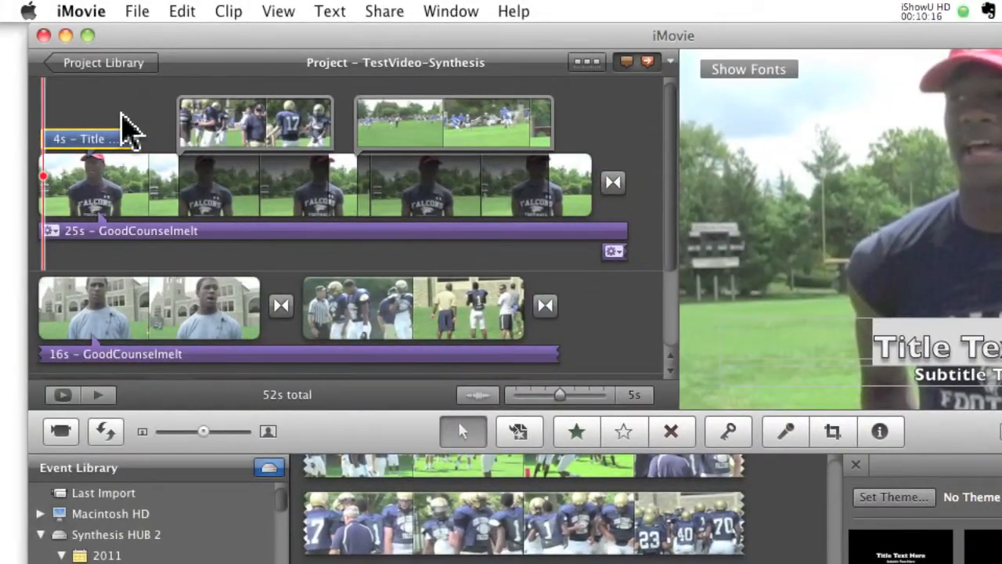
Set the main line of the first interview's title to Futura Std Medium Condensed at size 32, without bold or outline
{"action": "left_click", "coordinate": [78, 135]}
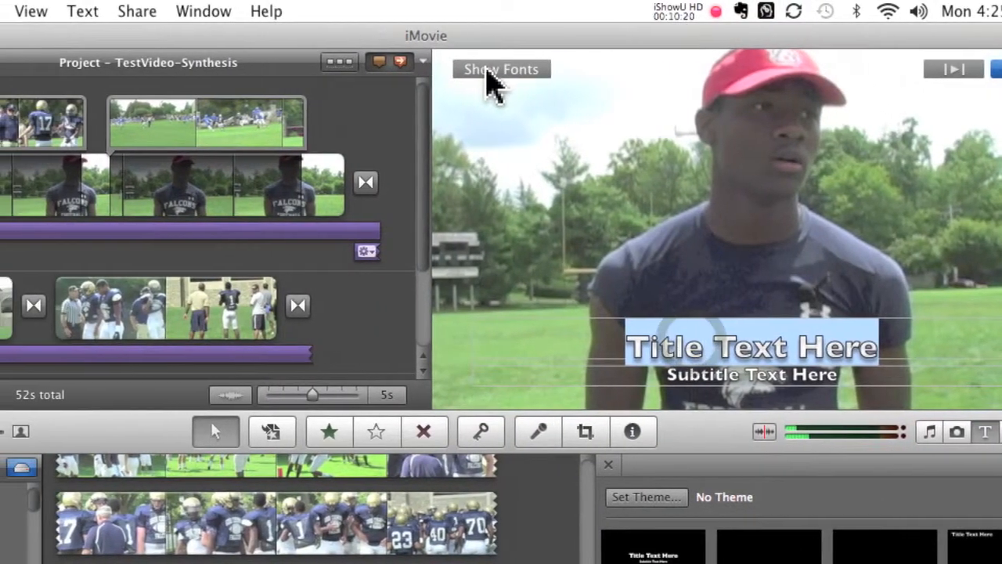
{"action": "left_click", "coordinate": [489, 71]}
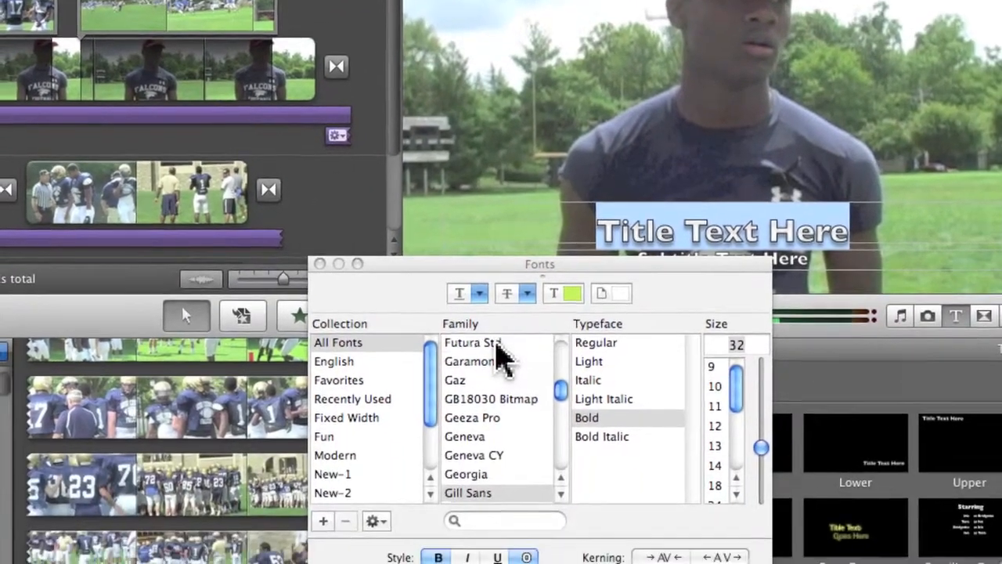
{"action": "left_click", "coordinate": [526, 458]}
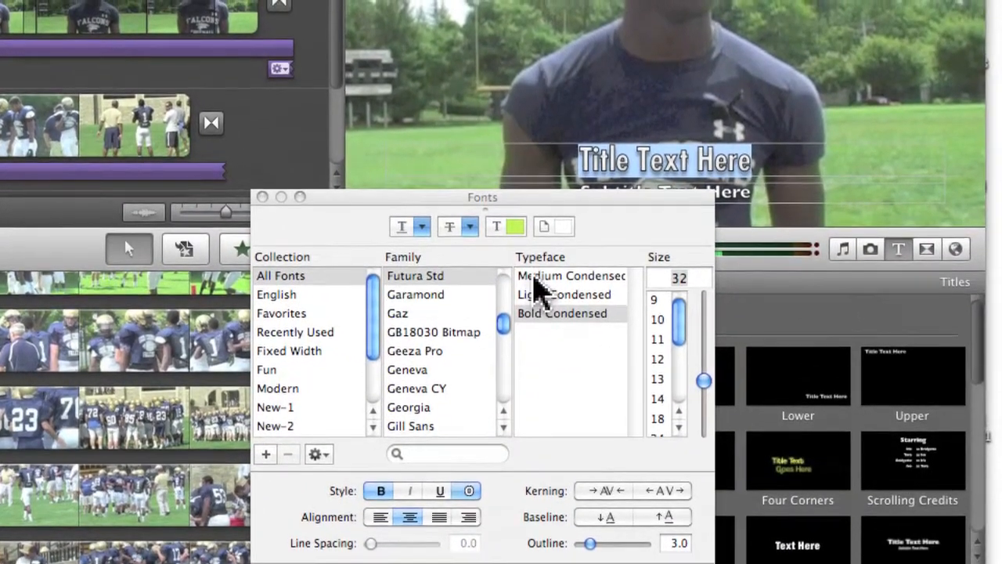
{"action": "left_click", "coordinate": [534, 276]}
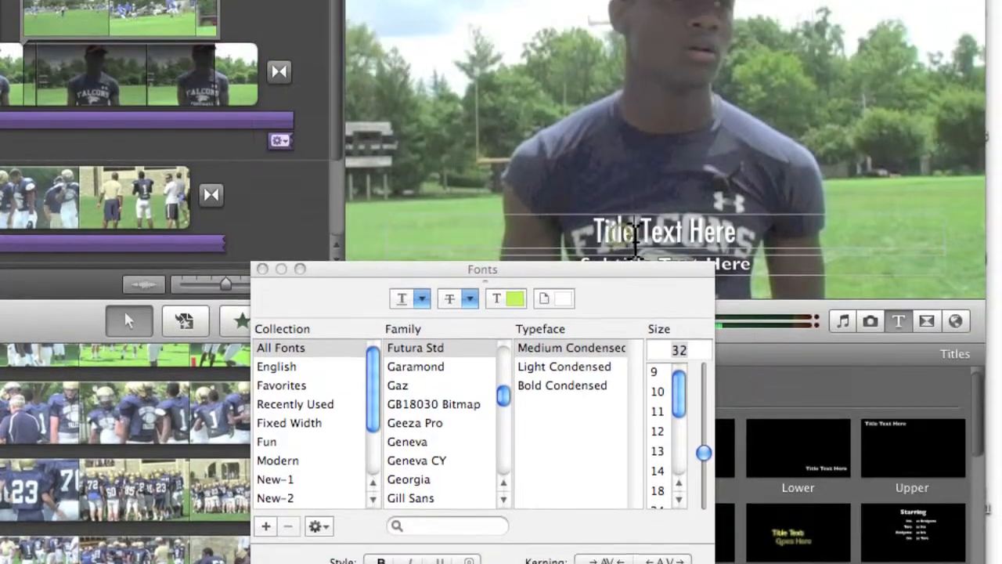
Replace the main title line with the player's full name and left-align the title text
{"action": "type", "text": "Stefon Diggs"}
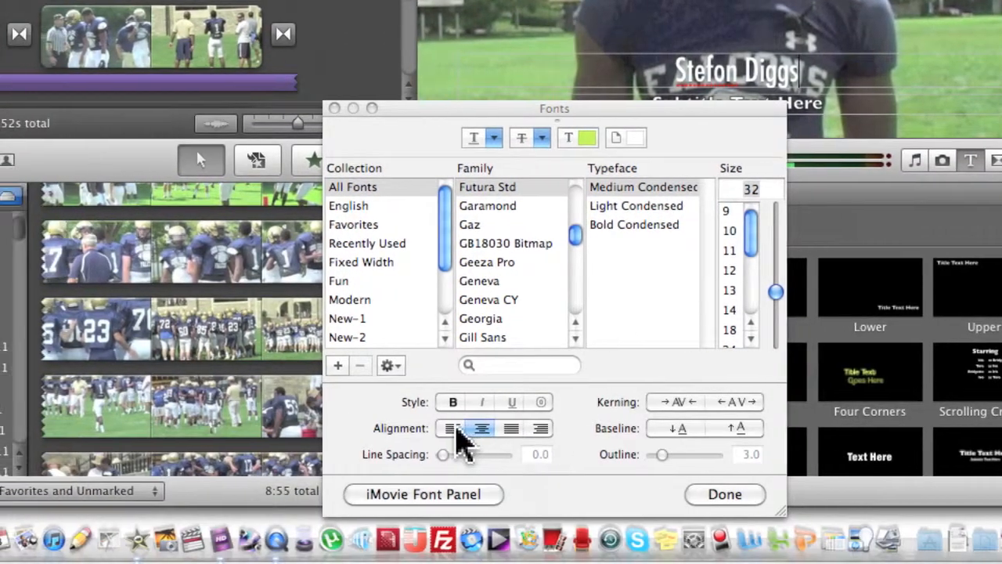
{"action": "left_click", "coordinate": [381, 505]}
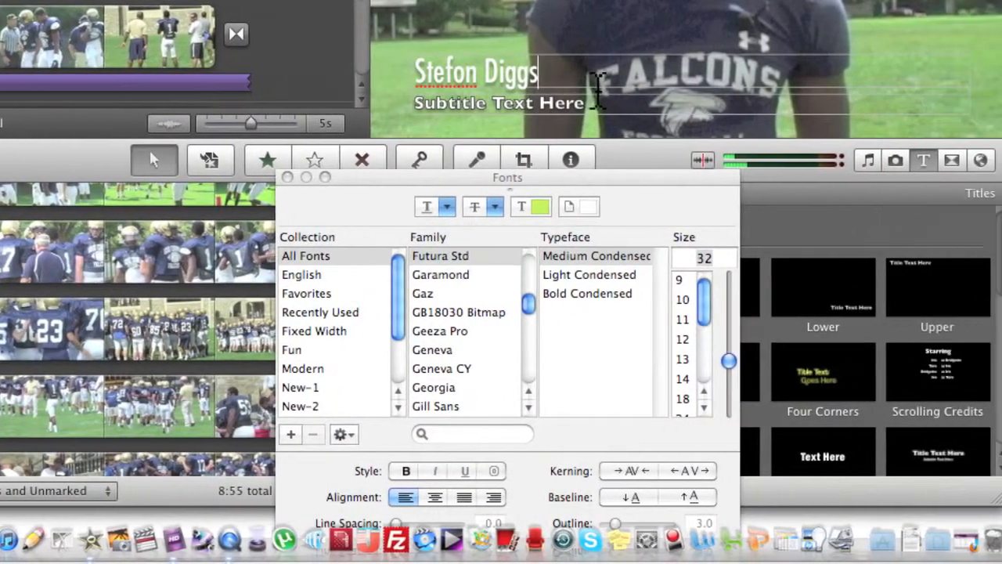
{"action": "double_click", "coordinate": [511, 73]}
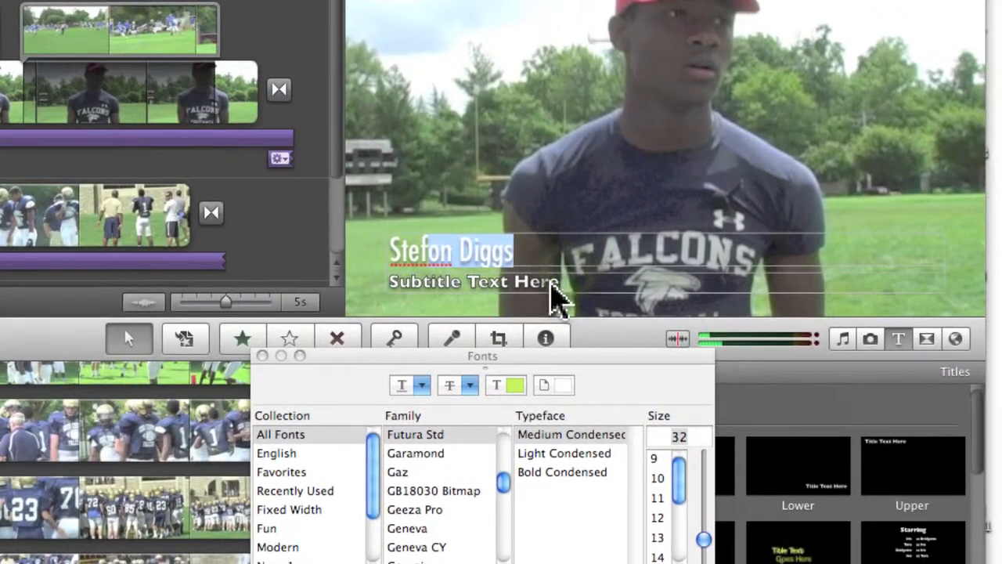
Format the subtitle line of the first title in Futura Std Light Condensed, size 18, without outline
{"action": "triple_click", "coordinate": [551, 287]}
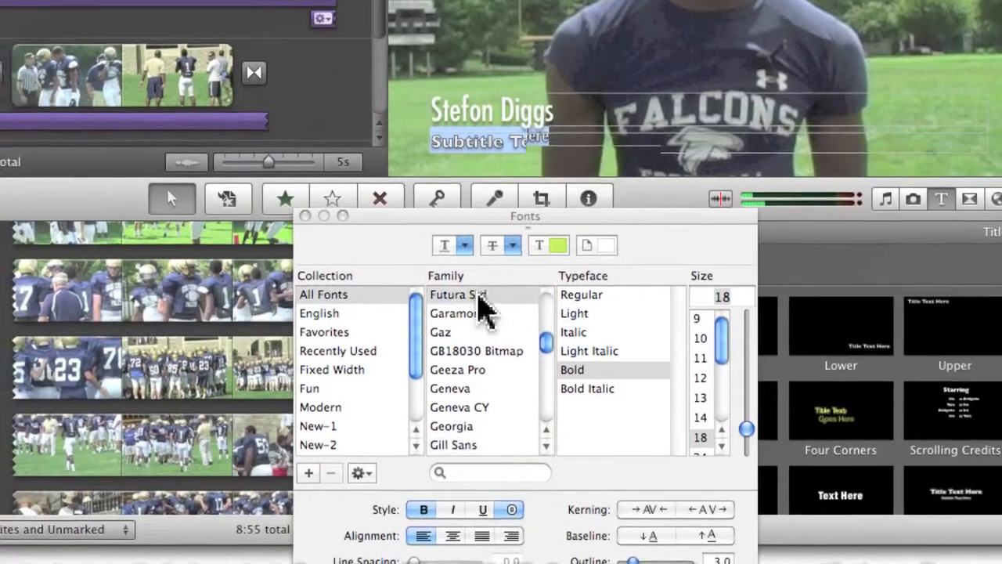
{"action": "left_click", "coordinate": [479, 296]}
{"action": "left_click", "coordinate": [605, 311]}
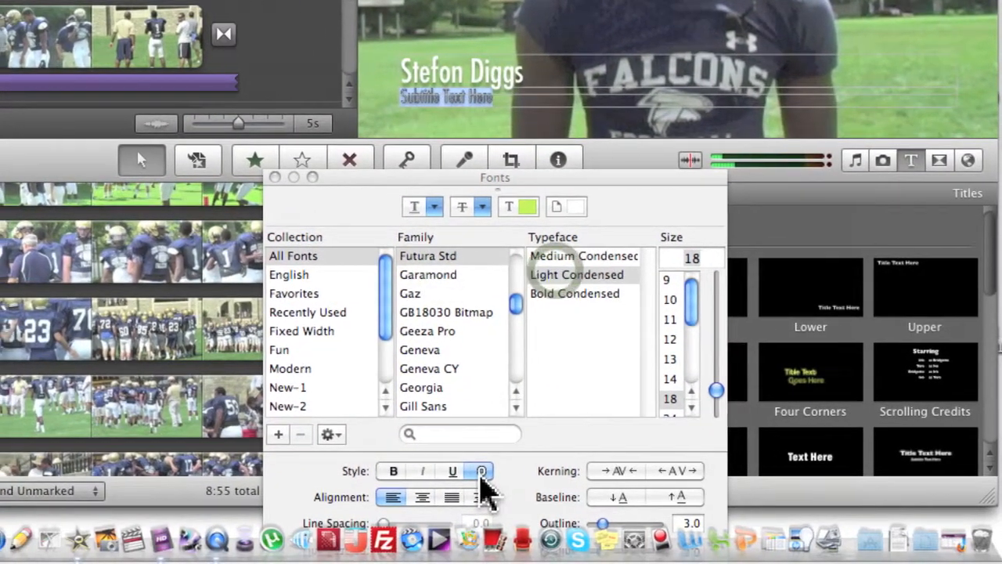
{"action": "left_click", "coordinate": [481, 471]}
Replace the subtitle text with "Football player, Good Counsel High School", finish editing the title and close the Fonts window
{"action": "left_click", "coordinate": [507, 104]}
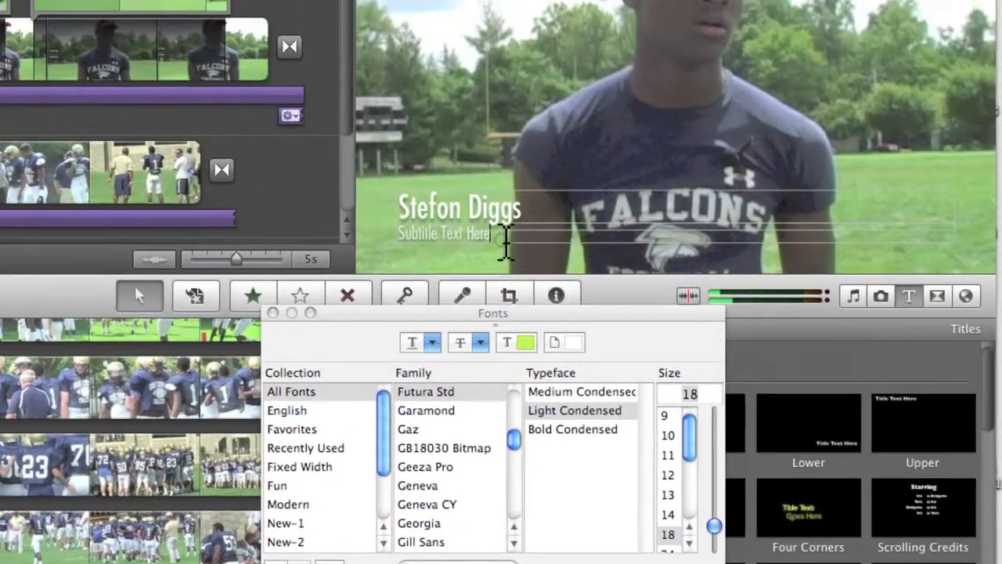
{"action": "left_click_drag", "start_coordinate": [506, 240], "coordinate": [397, 240]}
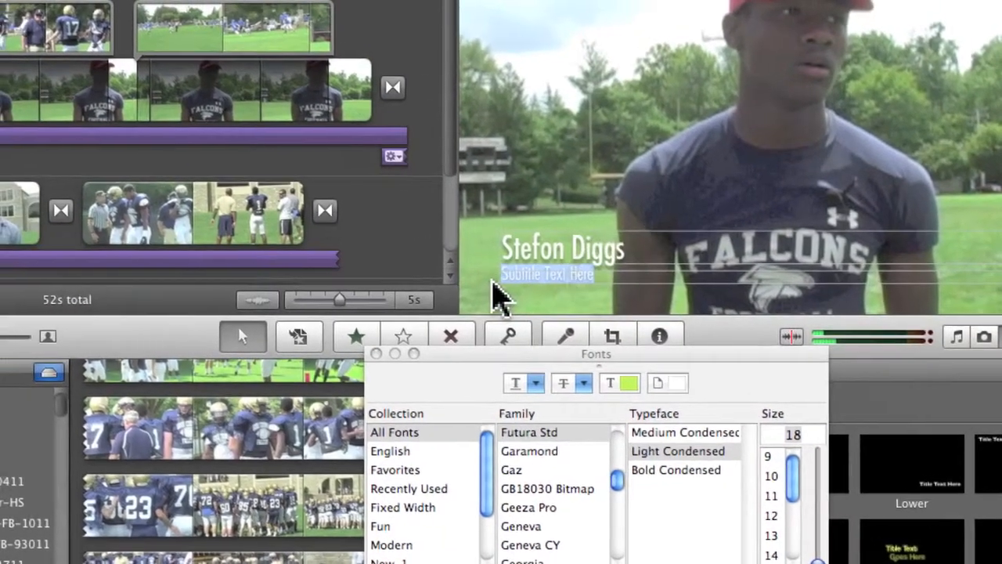
{"action": "type", "text": "Football player, Good Counsel High School"}
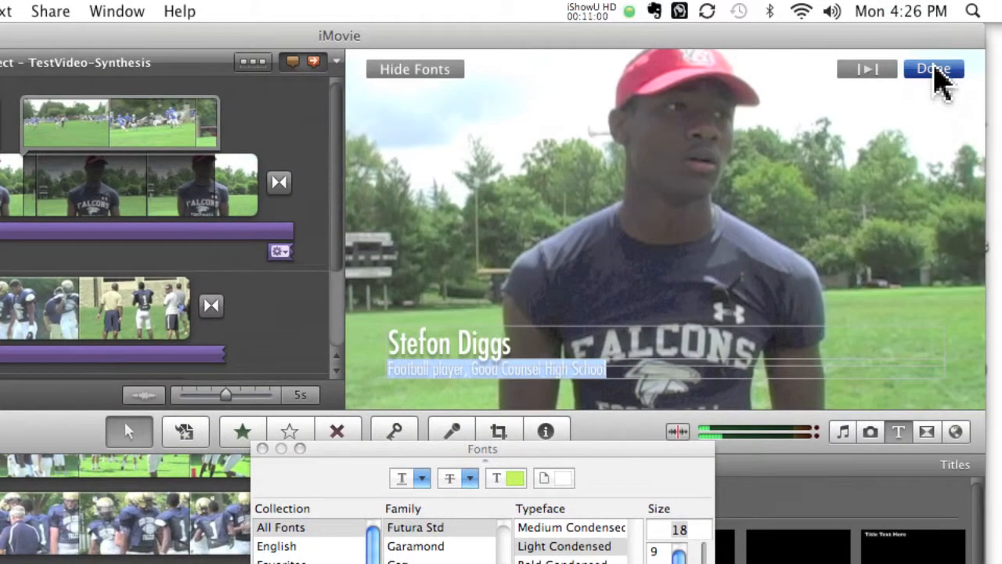
{"action": "left_click", "coordinate": [1001, 0]}
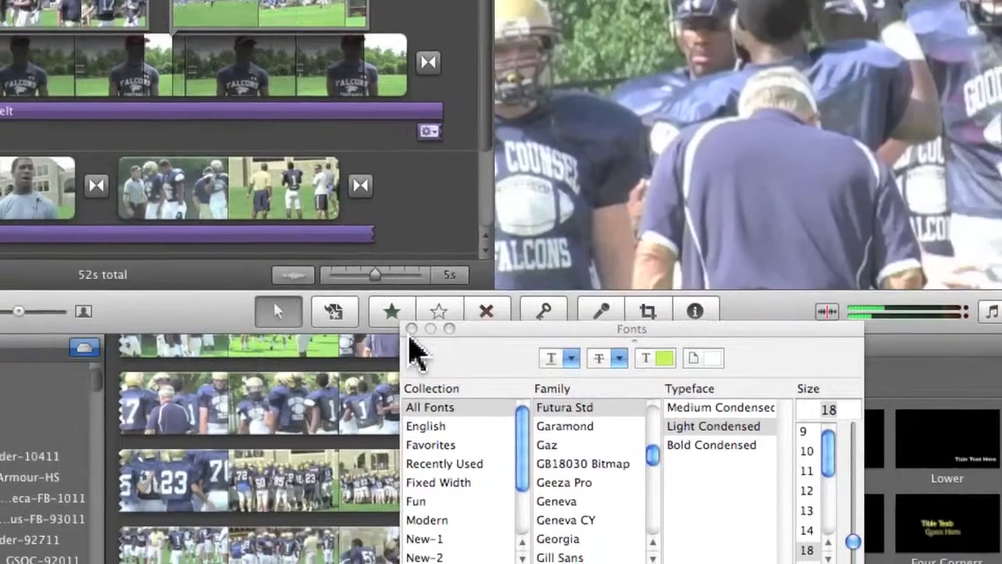
{"action": "left_click", "coordinate": [263, 449]}
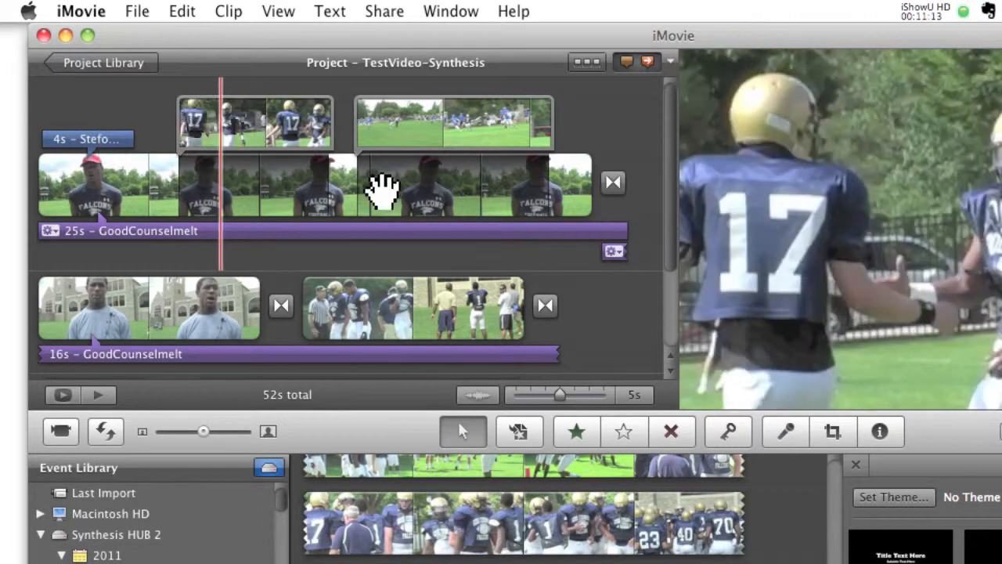
Add a Lower Third title over the light-blue-shirt player's clip and shorten it so that it ends before the clip does
{"action": "scroll", "coordinate": [360, 200], "scroll_direction": "down", "scroll_amount": 3}
{"action": "key", "text": "space"}
{"action": "left_click_drag", "start_coordinate": [694, 363], "coordinate": [482, 297]}
{"action": "left_click_drag", "start_coordinate": [144, 186], "coordinate": [133, 180]}
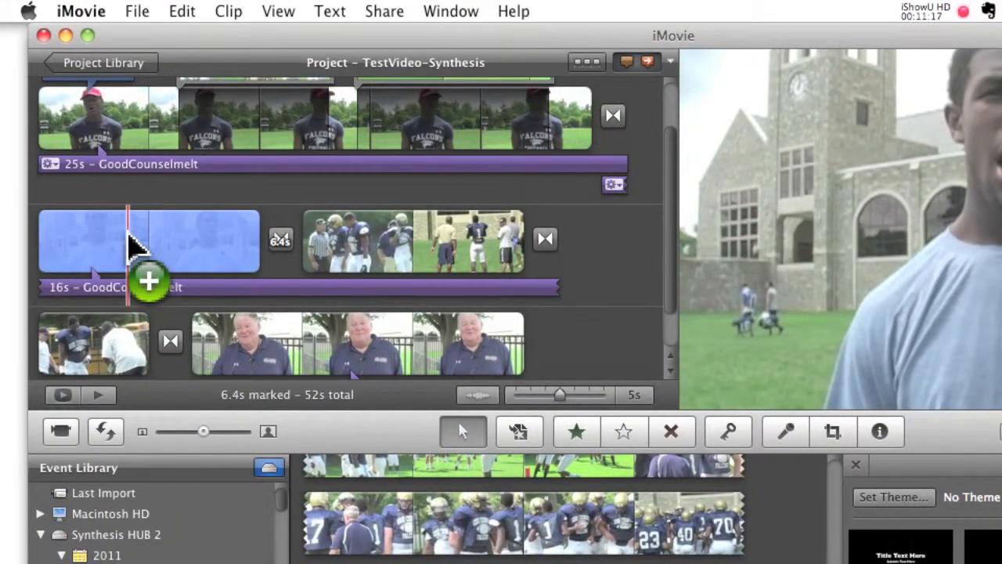
{"action": "left_click_drag", "start_coordinate": [132, 247], "coordinate": [133, 250]}
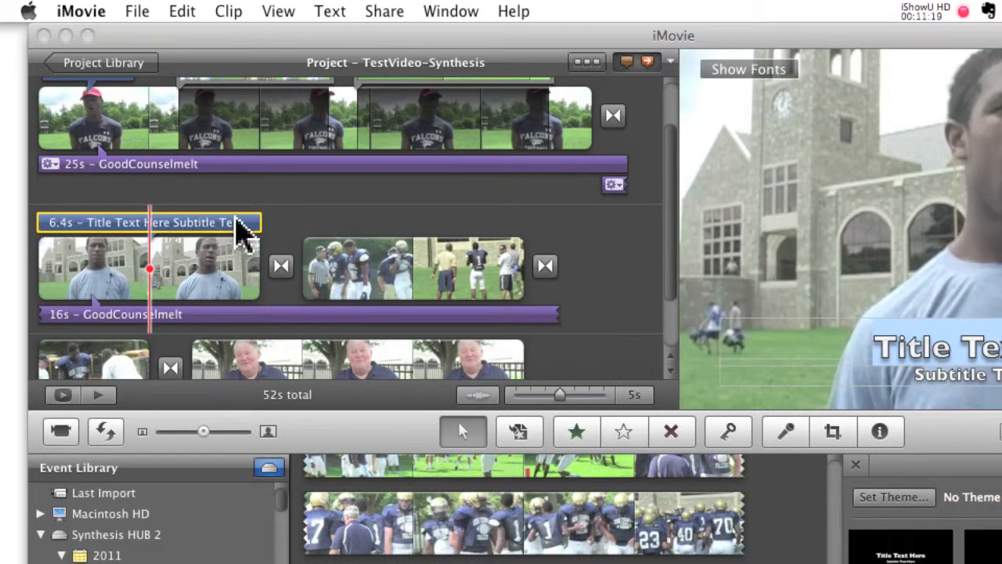
{"action": "left_click_drag", "start_coordinate": [258, 233], "coordinate": [191, 227]}
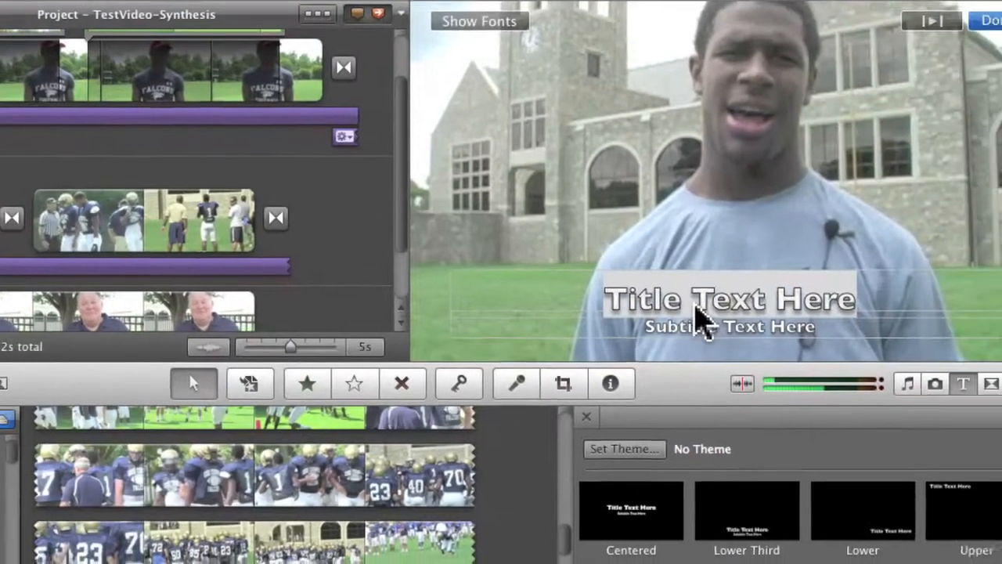
Left-align the new title's main line and set it to Futura Std Light Condensed, size 32, without outline
{"action": "left_click", "coordinate": [967, 347]}
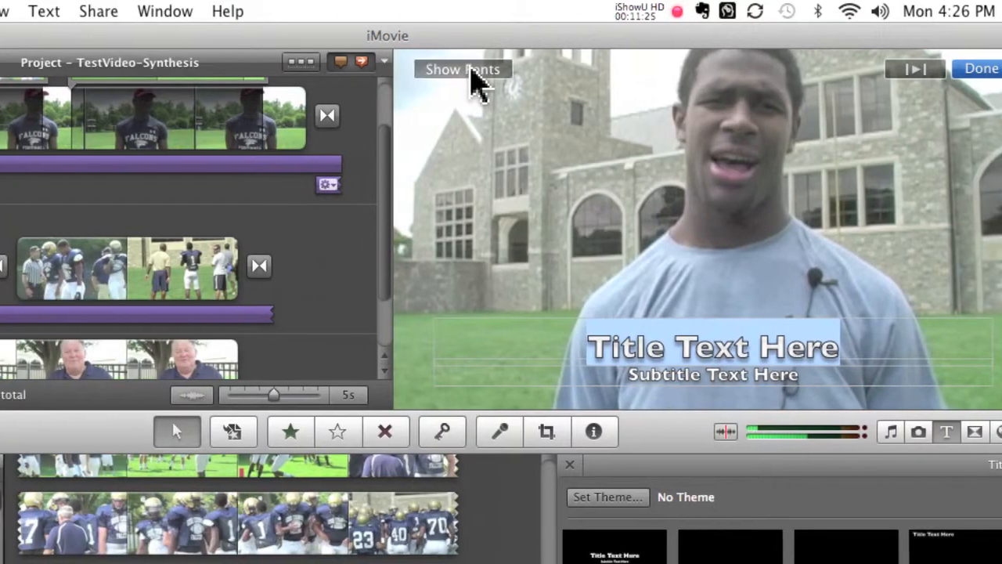
{"action": "left_click", "coordinate": [431, 3]}
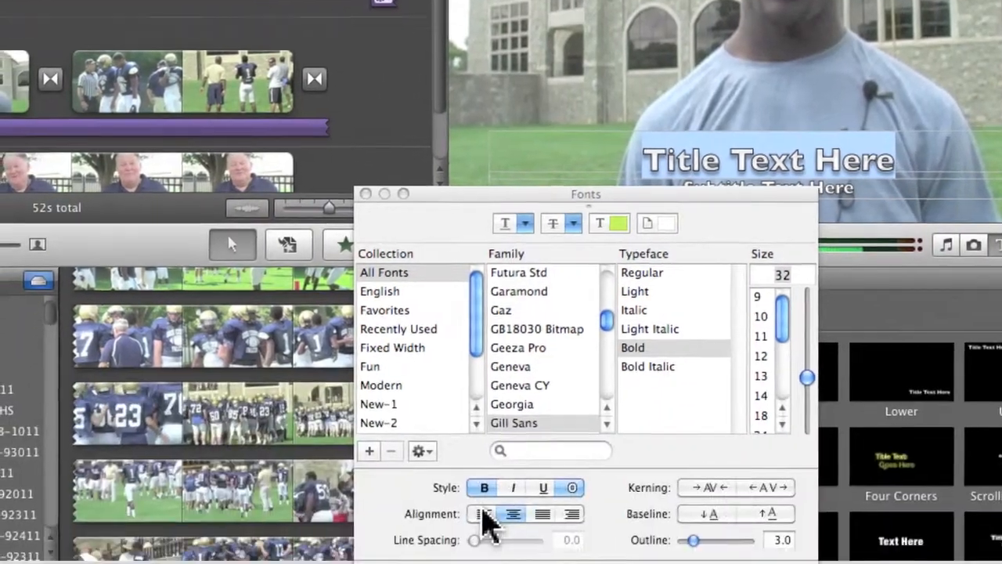
{"action": "left_click", "coordinate": [484, 513]}
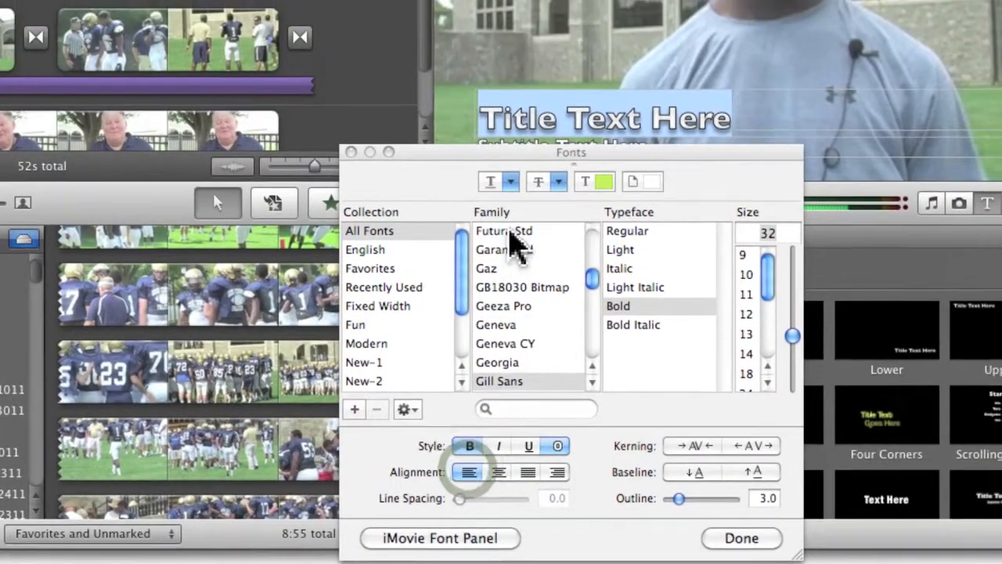
{"action": "left_click", "coordinate": [523, 272]}
{"action": "left_click", "coordinate": [608, 280]}
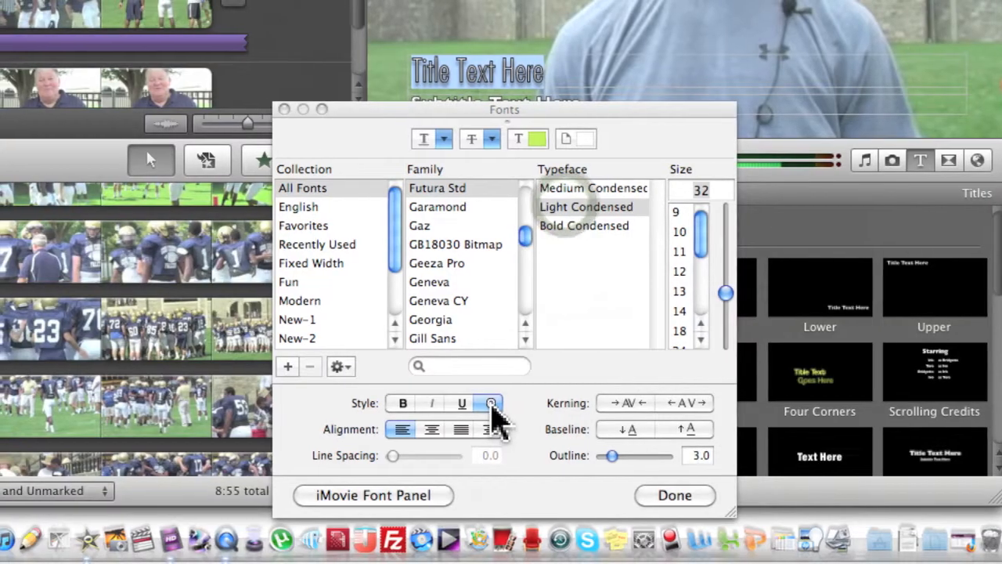
{"action": "left_click", "coordinate": [491, 403]}
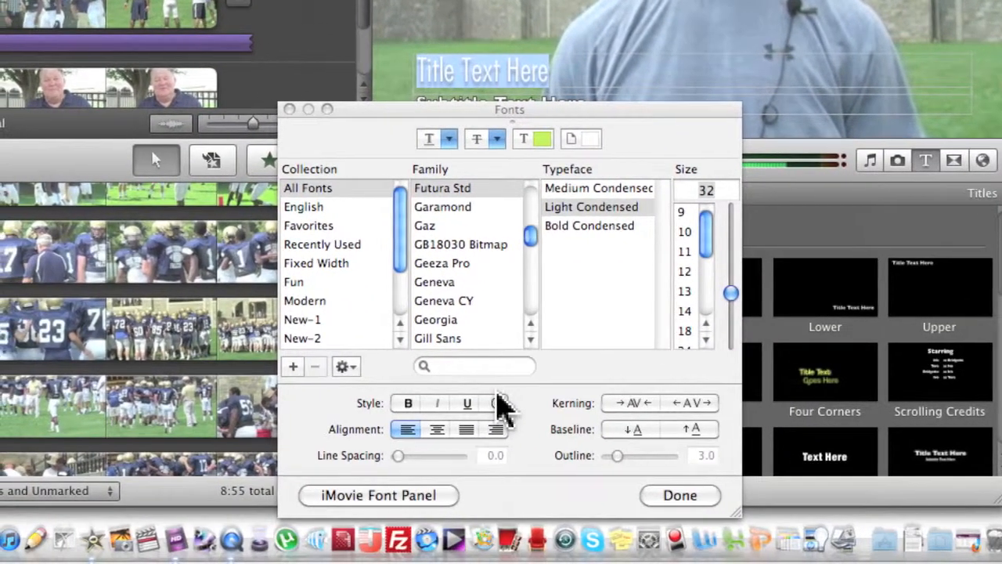
{"action": "left_click", "coordinate": [501, 403]}
{"action": "left_click", "coordinate": [501, 403]}
Replace the main line of the light-blue-shirt player's title with "Football Player"
{"action": "left_click_drag", "start_coordinate": [577, 76], "coordinate": [425, 74]}
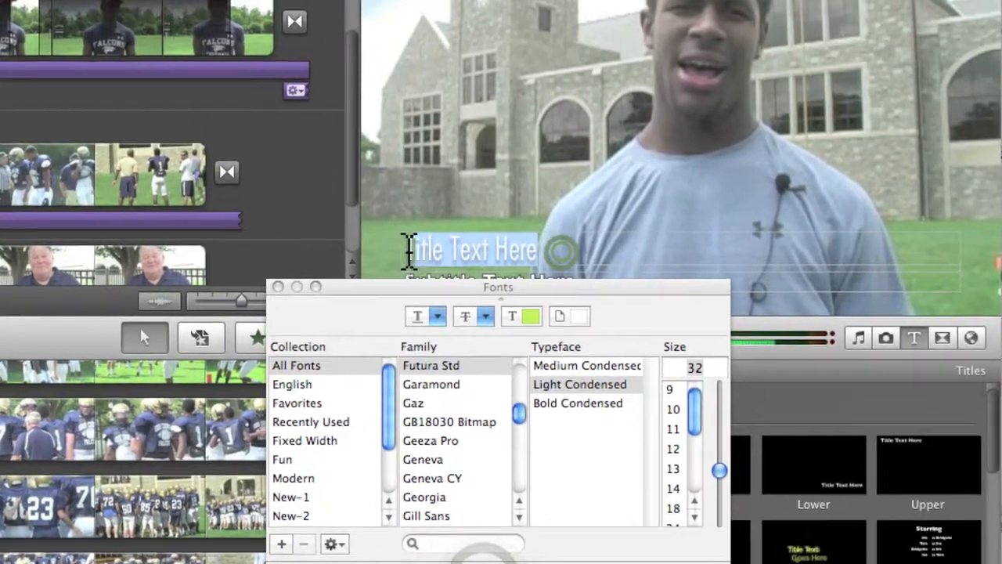
{"action": "type", "text": "Footba"}
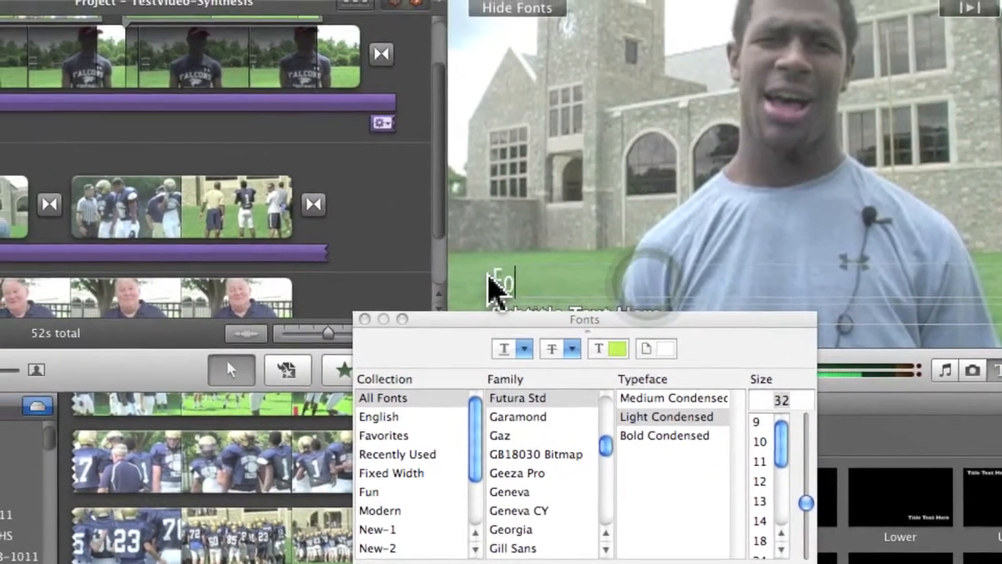
{"action": "type", "text": "ll Play"}
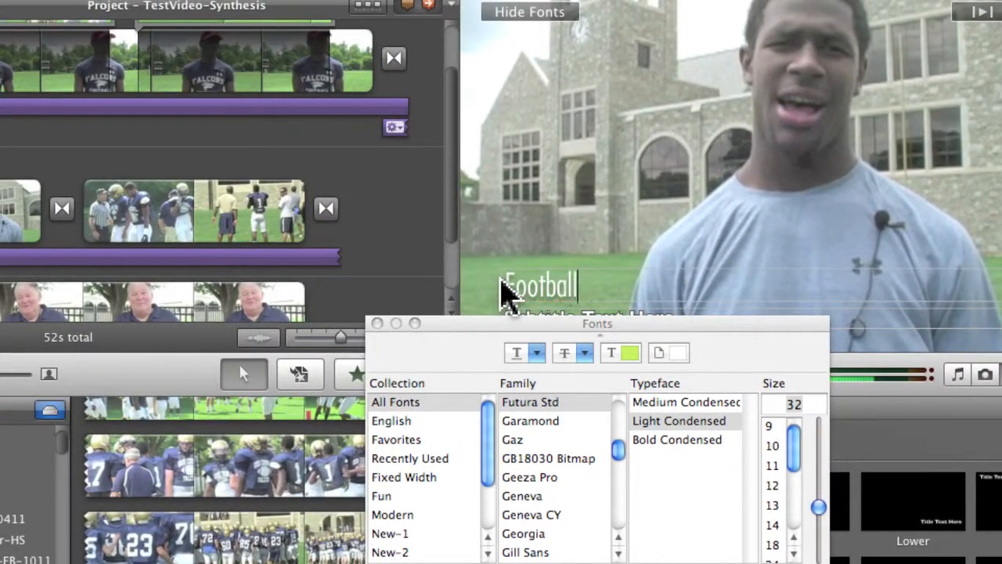
{"action": "type", "text": "er"}
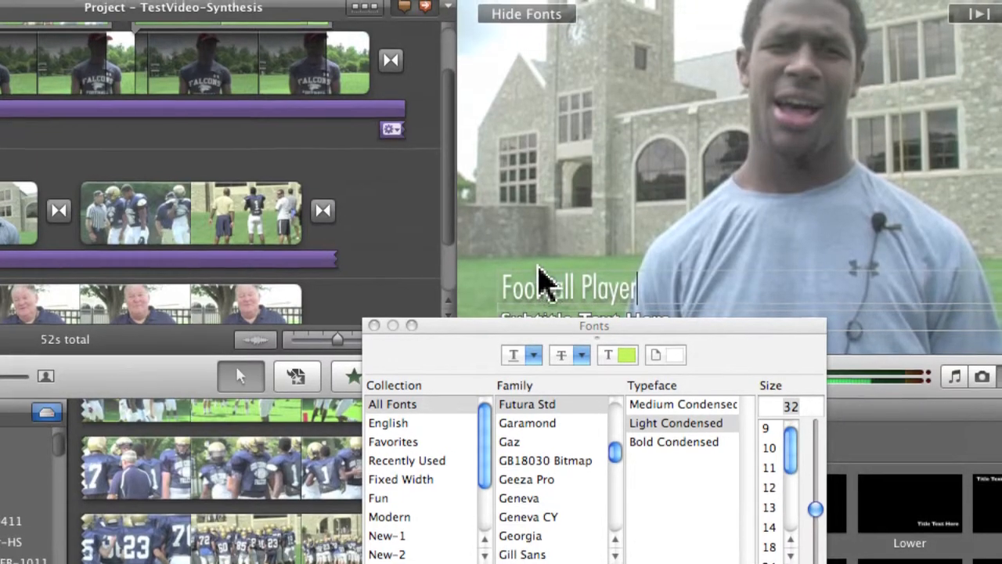
Format the subtitle of the light-blue-shirt player's title in Futura Std Light Condensed, size 18, without bold or outline
{"action": "left_click_drag", "start_coordinate": [546, 324], "coordinate": [542, 353]}
{"action": "left_click", "coordinate": [547, 323]}
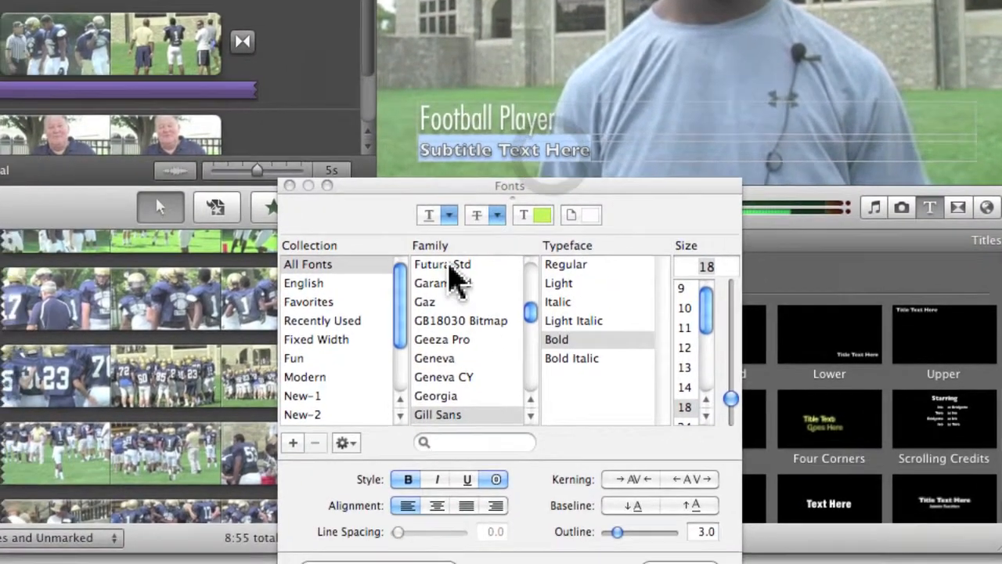
{"action": "left_click", "coordinate": [444, 388]}
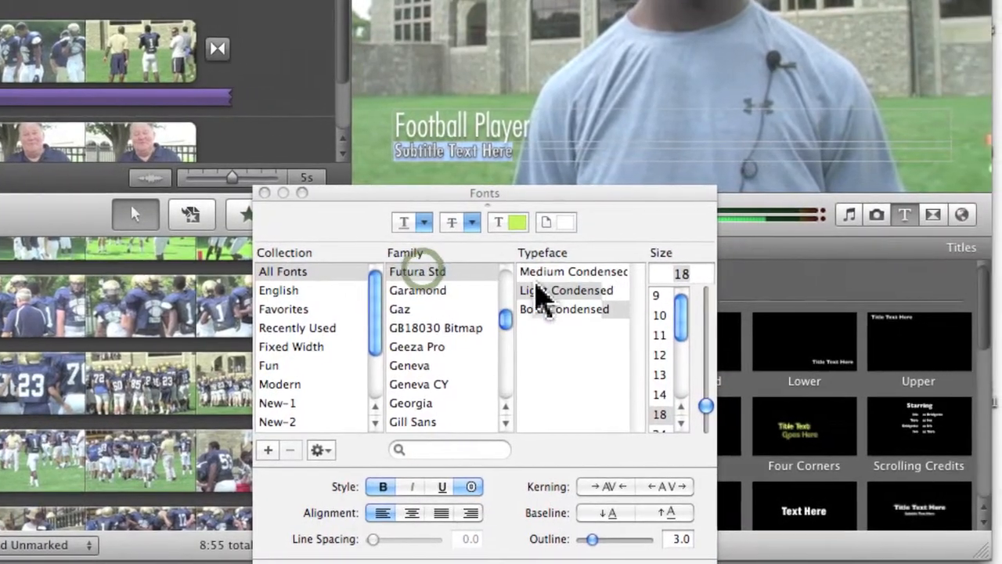
{"action": "left_click", "coordinate": [586, 289]}
{"action": "left_click", "coordinate": [518, 484]}
Replace the second title's subtitle with "Football player, Good Counsel" and close the Fonts window
{"action": "left_click_drag", "start_coordinate": [516, 114], "coordinate": [408, 110]}
{"action": "type", "text": "F"}
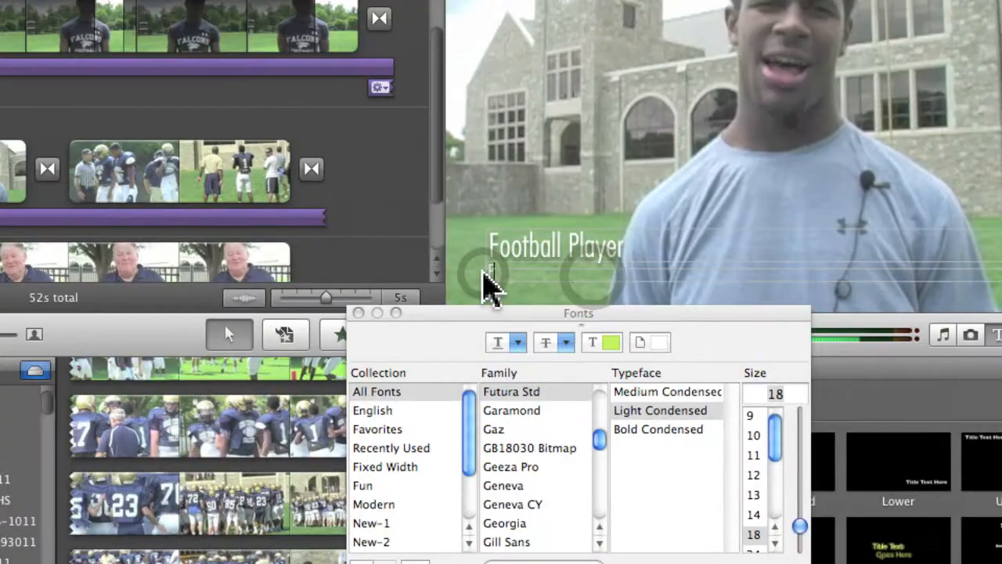
{"action": "type", "text": "ootball pl"}
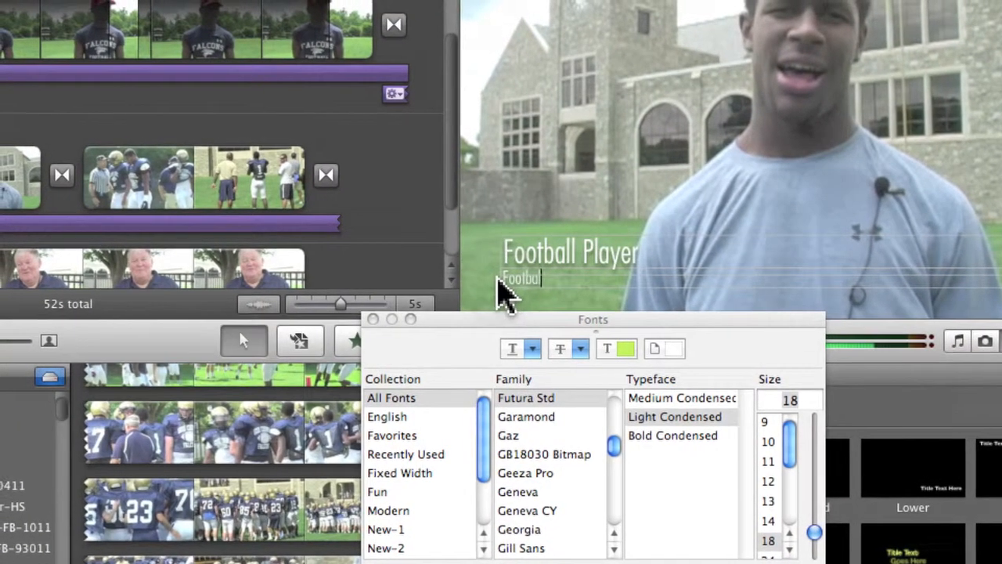
{"action": "type", "text": "ayer, Good Counsel"}
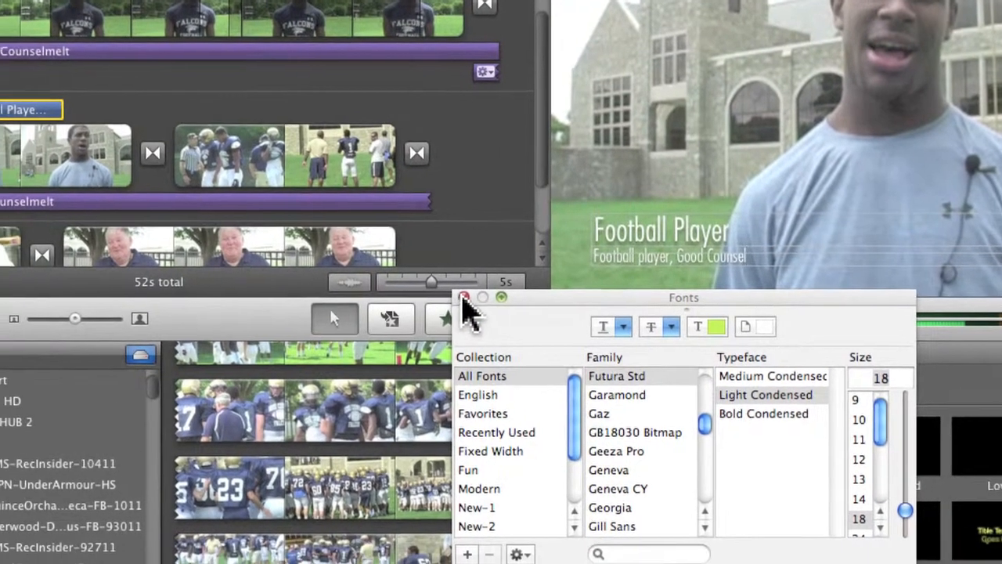
{"action": "left_click", "coordinate": [376, 320]}
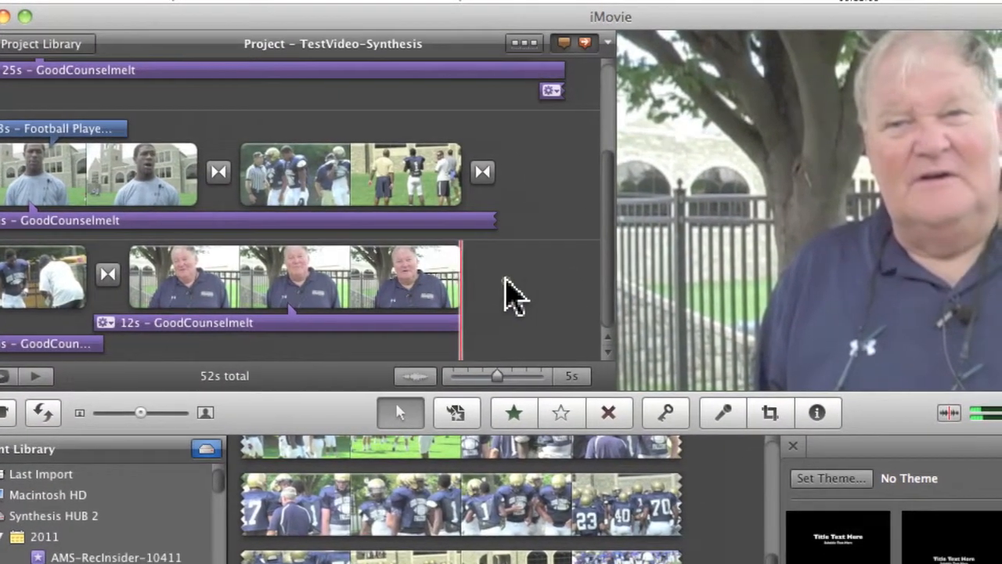
Search the iPhoto library for "video" and look through the matching images for a closing credit
{"action": "left_click", "coordinate": [539, 274]}
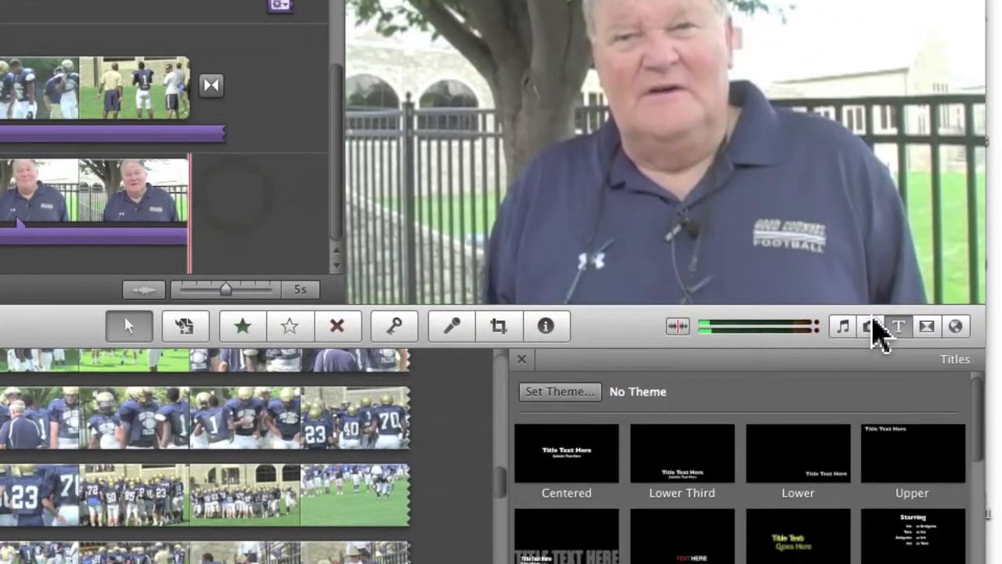
{"action": "left_click", "coordinate": [872, 323]}
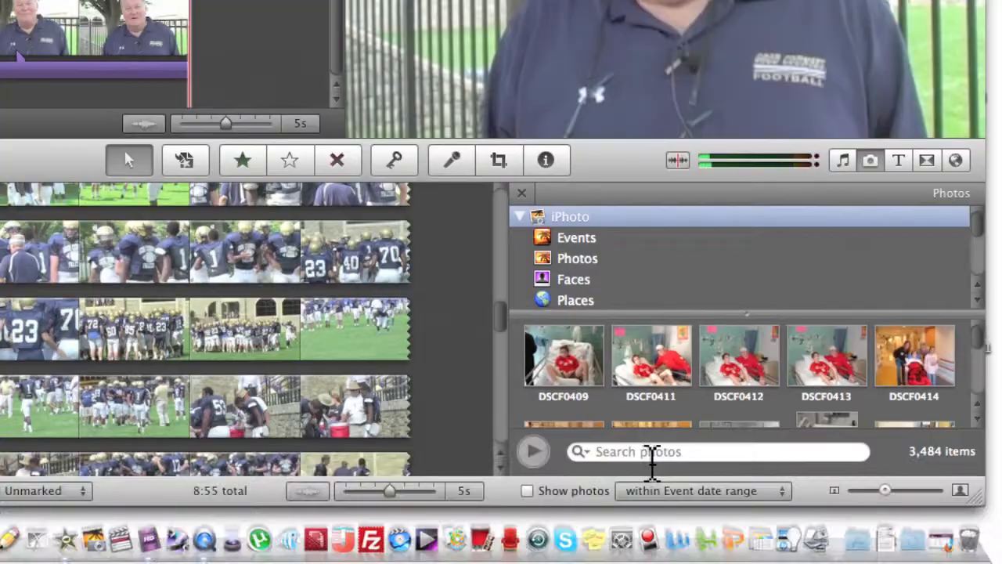
{"action": "left_click", "coordinate": [650, 452]}
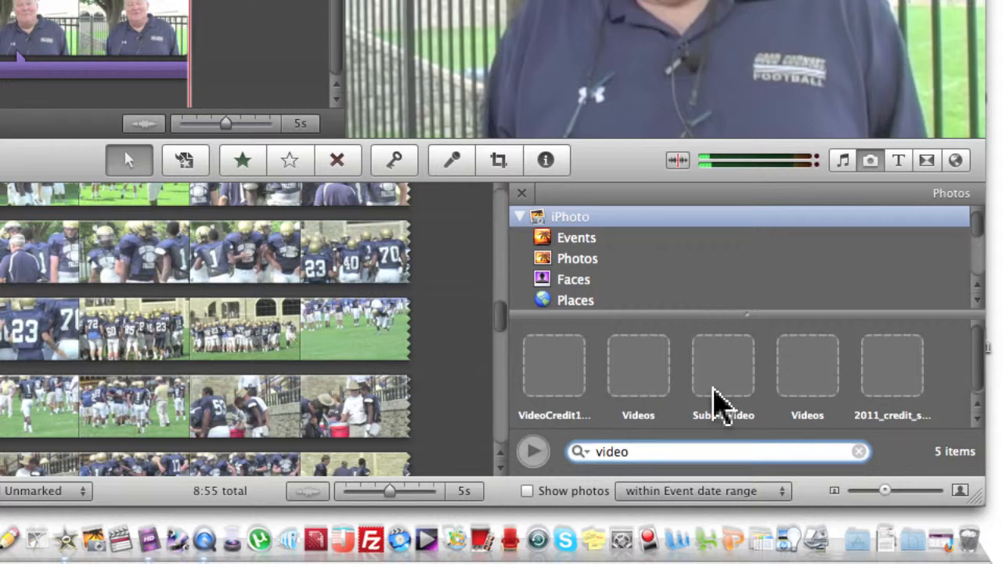
{"action": "left_click_drag", "start_coordinate": [981, 334], "coordinate": [982, 359]}
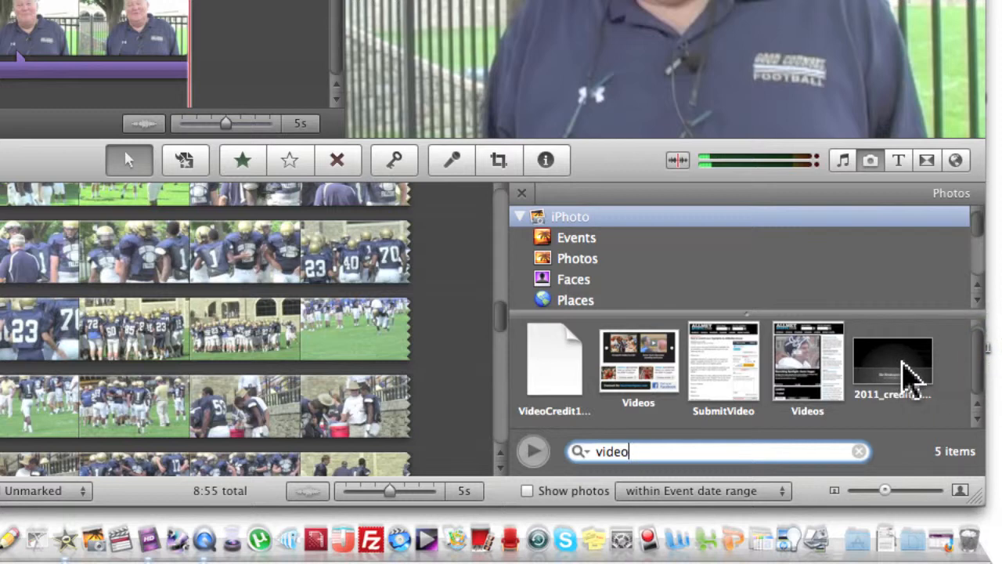
Search the iPhoto library for "logo" and add the Synthesis multimedia productions logo after the last interview clip
{"action": "double_click", "coordinate": [657, 452]}
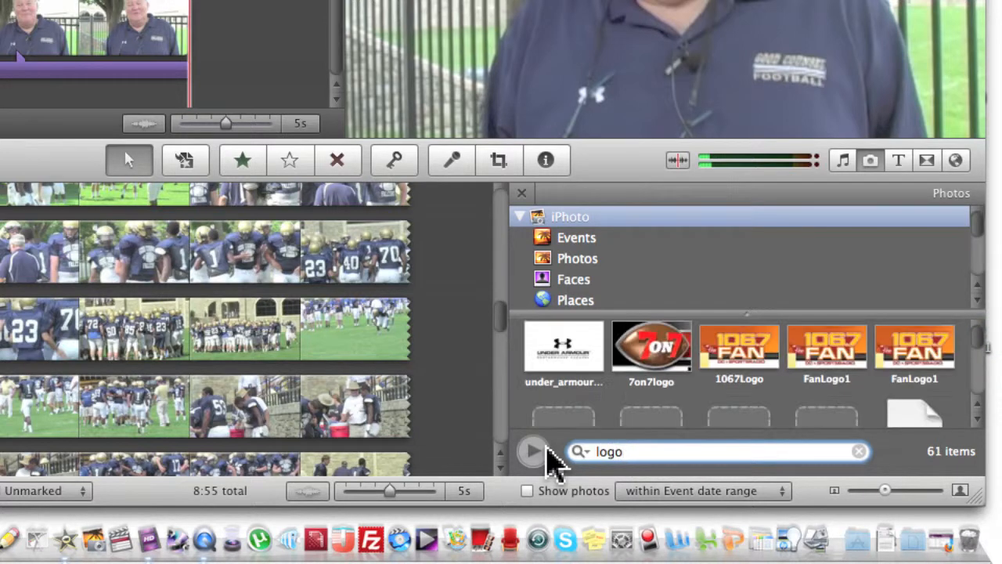
{"action": "left_click_drag", "start_coordinate": [986, 333], "coordinate": [993, 365]}
{"action": "left_click_drag", "start_coordinate": [664, 374], "coordinate": [275, 51]}
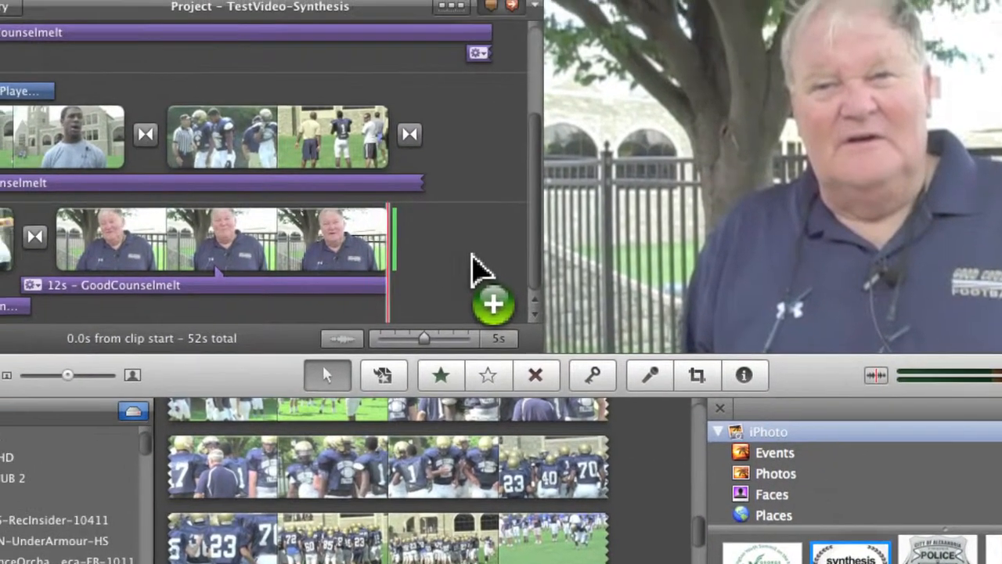
{"action": "left_click_drag", "start_coordinate": [472, 255], "coordinate": [500, 282]}
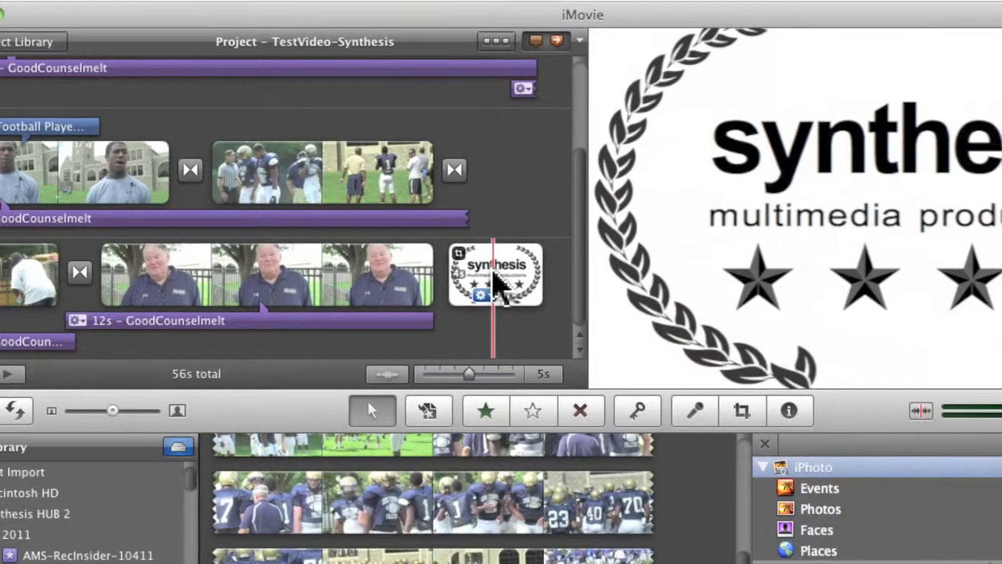
Set the closing Synthesis logo image's framing to Fit and deselect the clip
{"action": "left_click", "coordinate": [480, 266]}
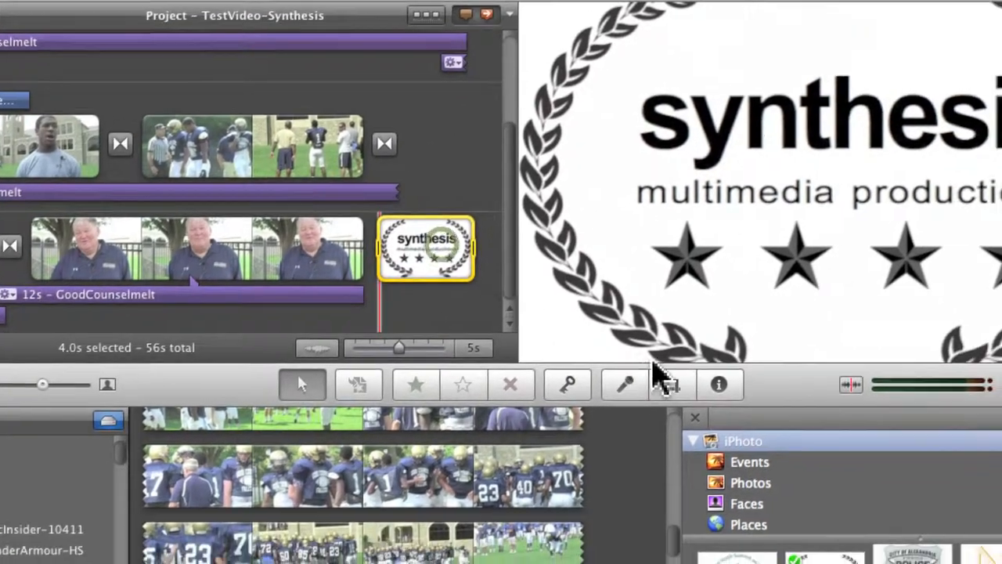
{"action": "left_click", "coordinate": [680, 390]}
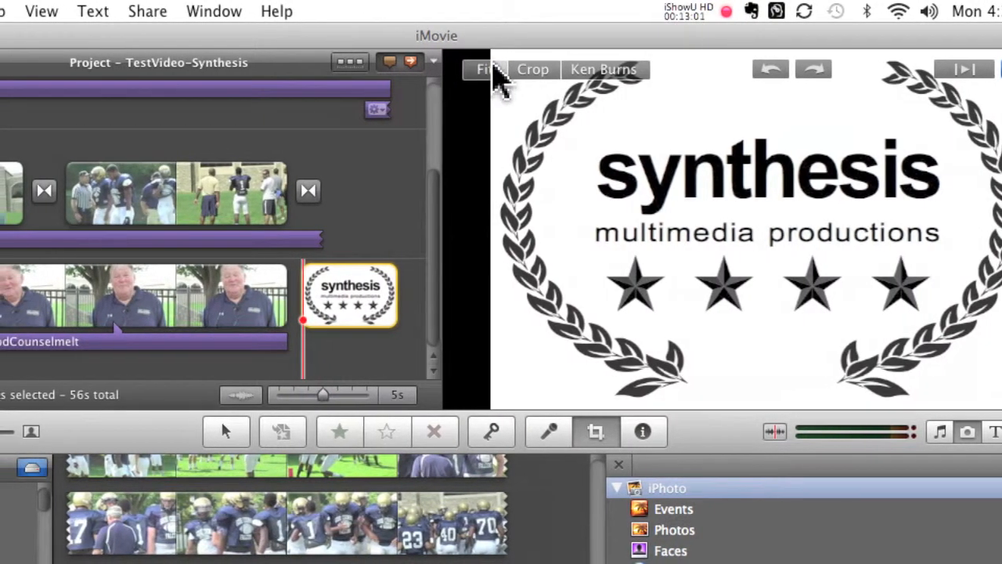
{"action": "left_click", "coordinate": [487, 69]}
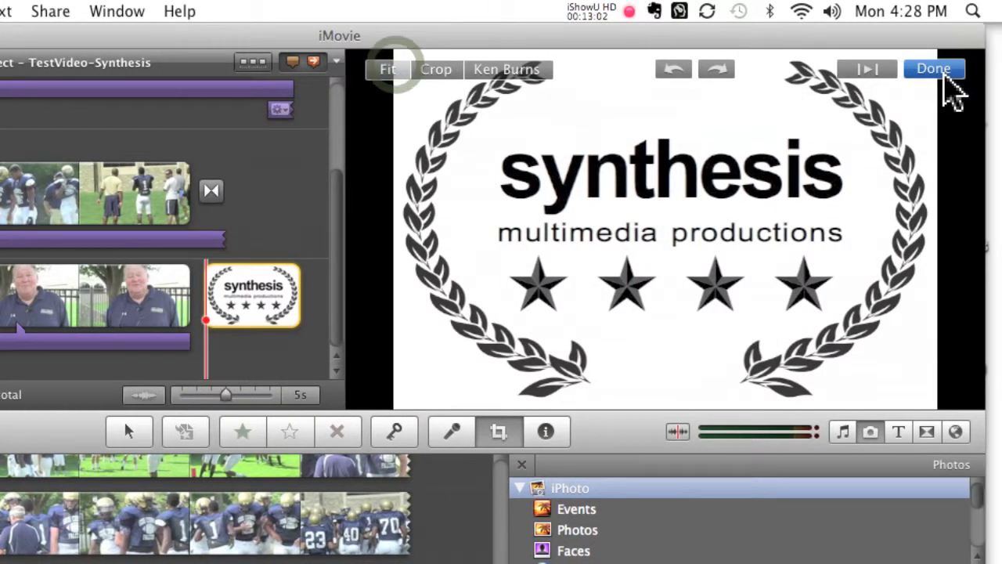
{"action": "left_click", "coordinate": [945, 76]}
{"action": "left_click", "coordinate": [231, 348]}
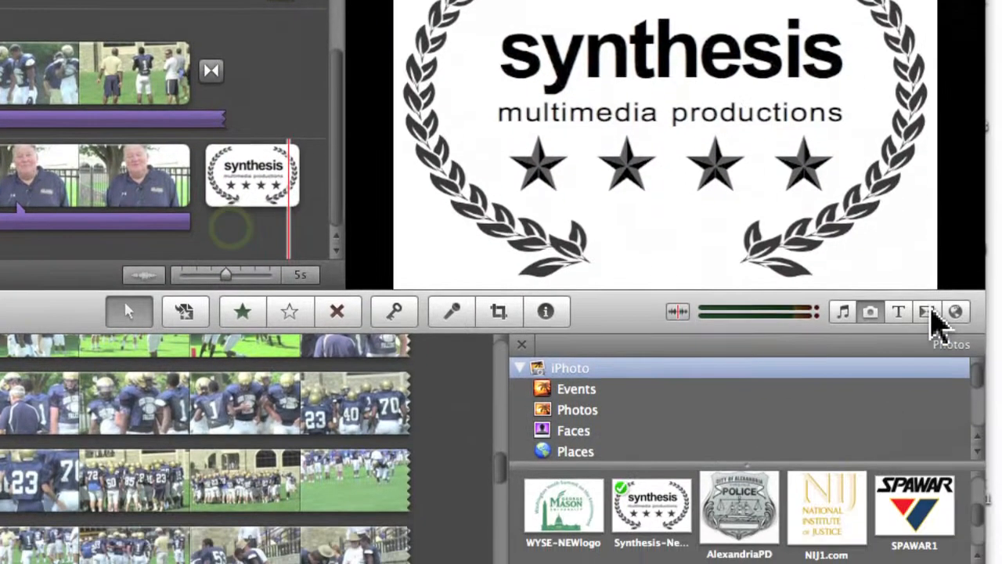
Add a Cross Dissolve transition between the last interview clip and the closing logo image
{"action": "left_click", "coordinate": [928, 312]}
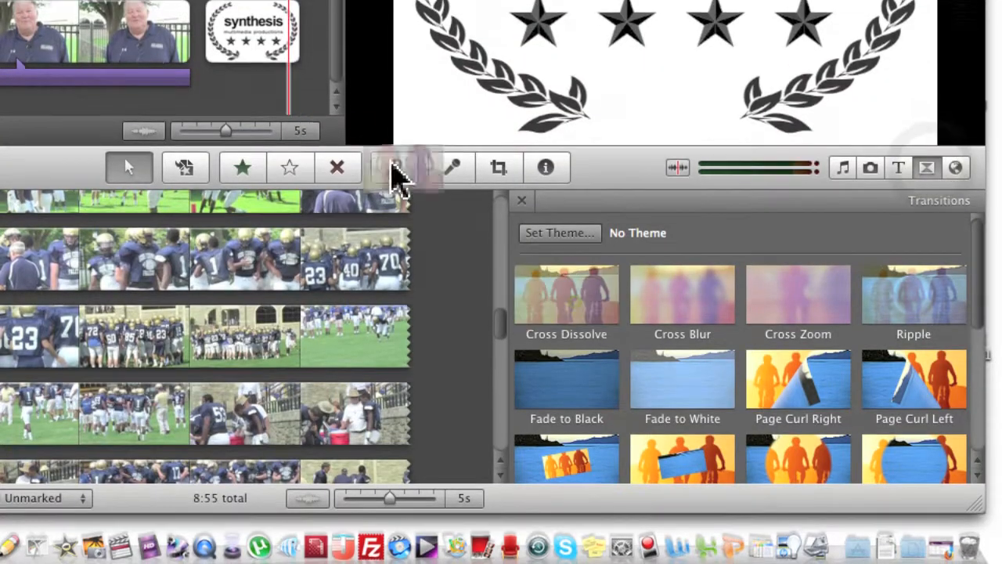
{"action": "left_click_drag", "start_coordinate": [395, 177], "coordinate": [191, 35]}
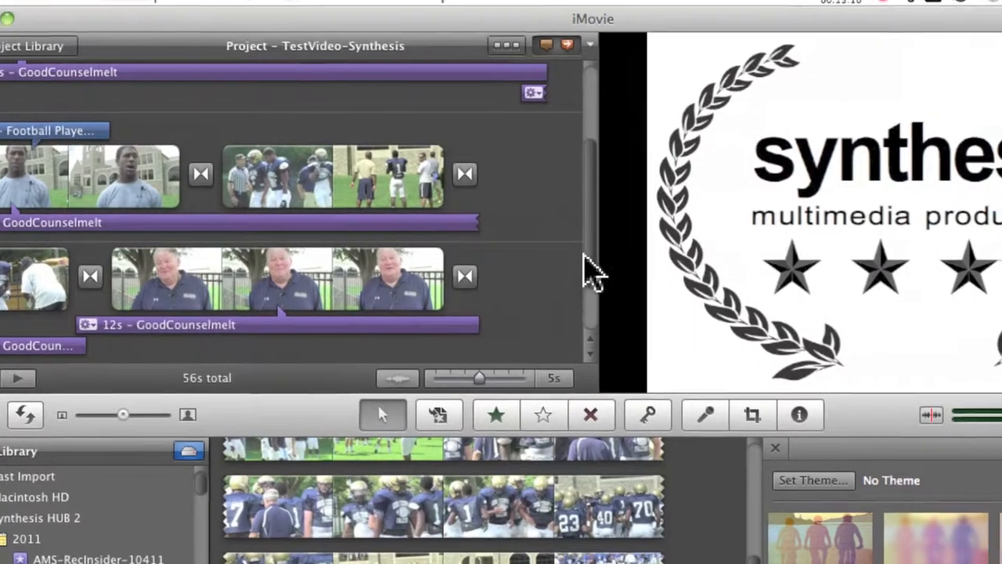
{"action": "left_click_drag", "start_coordinate": [655, 256], "coordinate": [658, 332]}
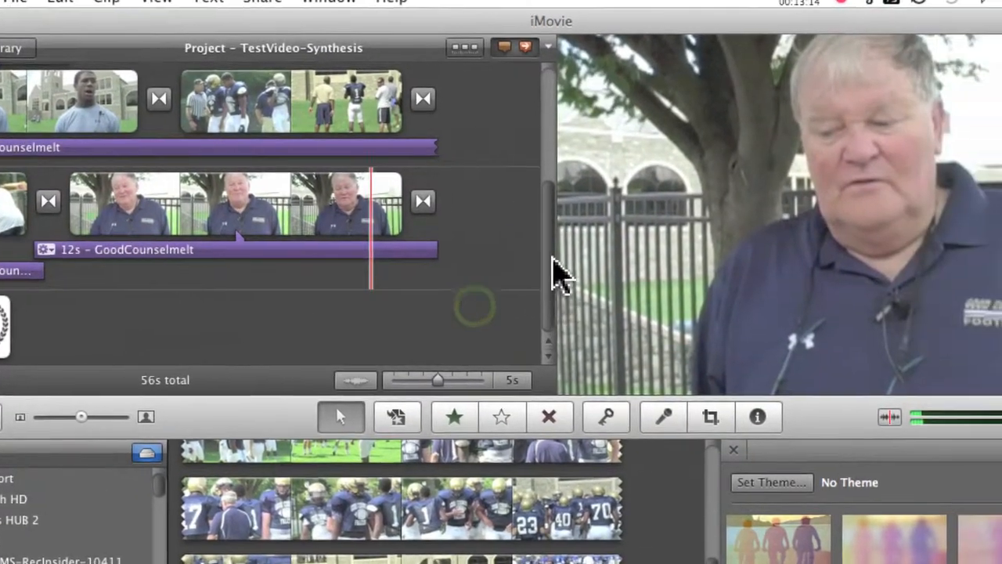
Start a movie export of the project, select its file name for editing and open the choice of save location
{"action": "left_click_drag", "start_coordinate": [666, 268], "coordinate": [689, 185]}
{"action": "left_click_drag", "start_coordinate": [538, 184], "coordinate": [511, 147]}
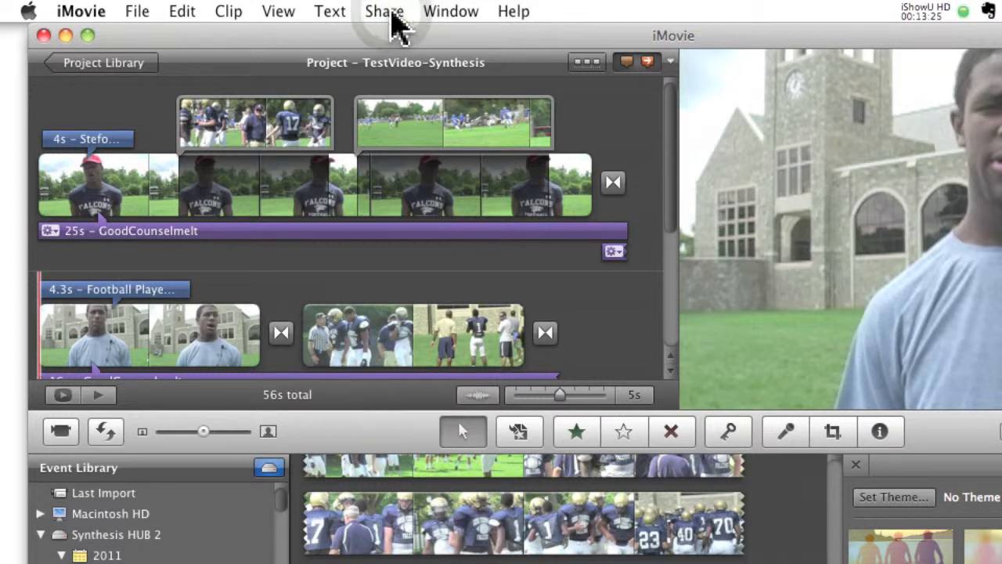
{"action": "left_click", "coordinate": [396, 16]}
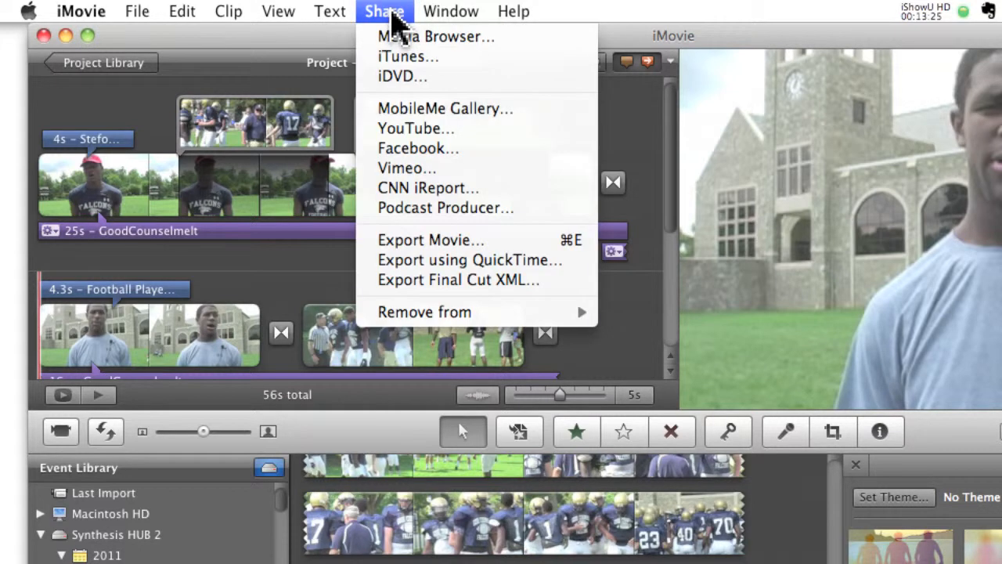
{"action": "left_click", "coordinate": [412, 243]}
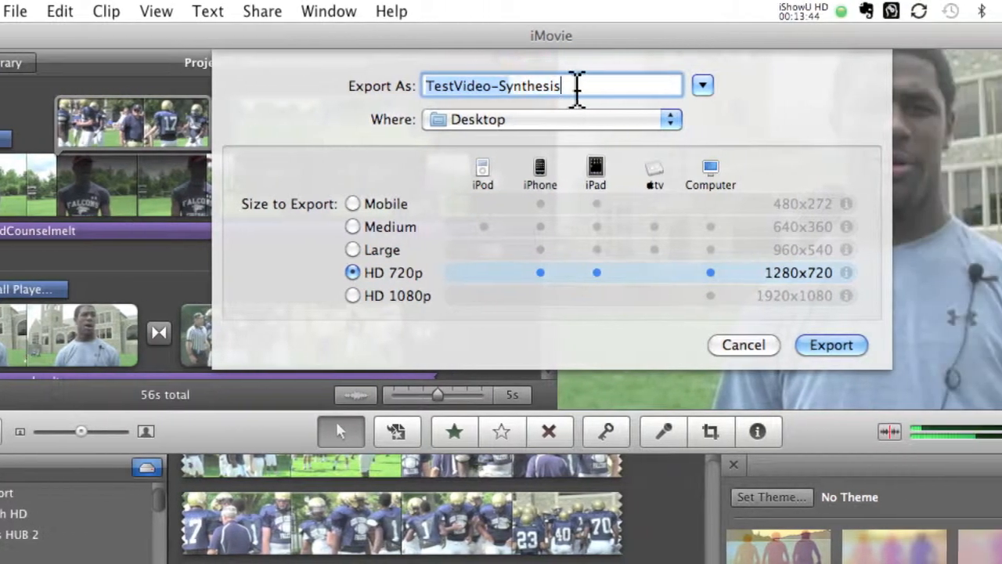
{"action": "left_click_drag", "start_coordinate": [700, 84], "coordinate": [520, 67]}
{"action": "left_click", "coordinate": [505, 126]}
{"action": "left_click", "coordinate": [508, 128]}
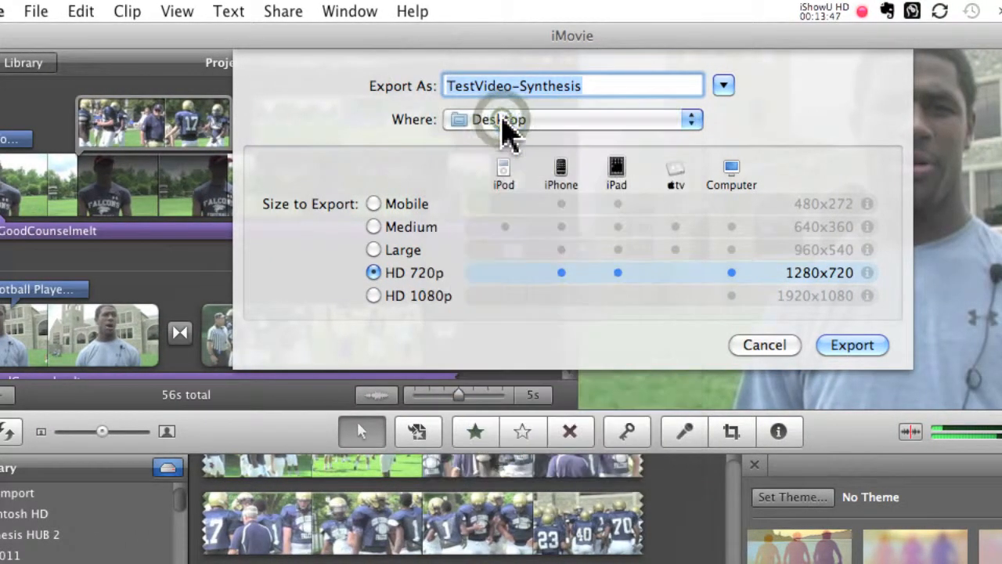